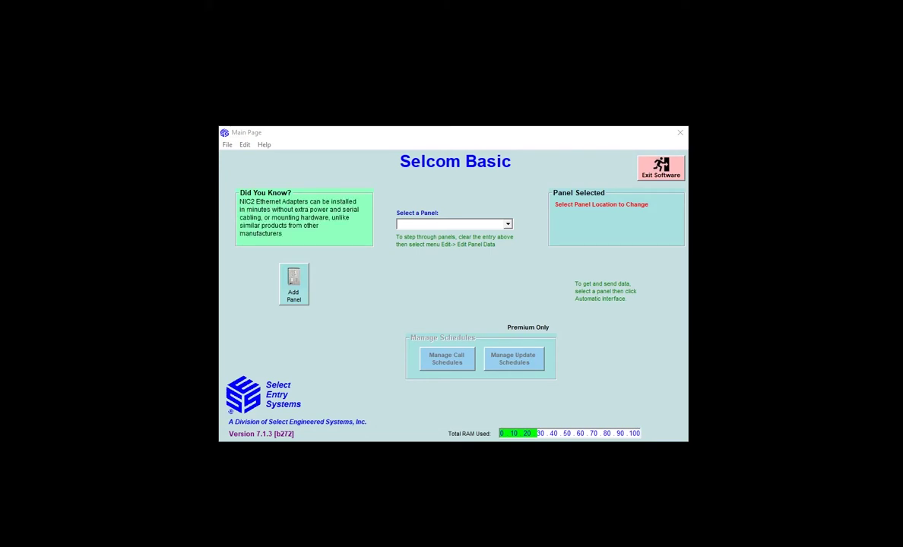
Choose Test Site as the working panel from the Select a Panel list.
{"action": "left_click", "coordinate": [469, 224]}
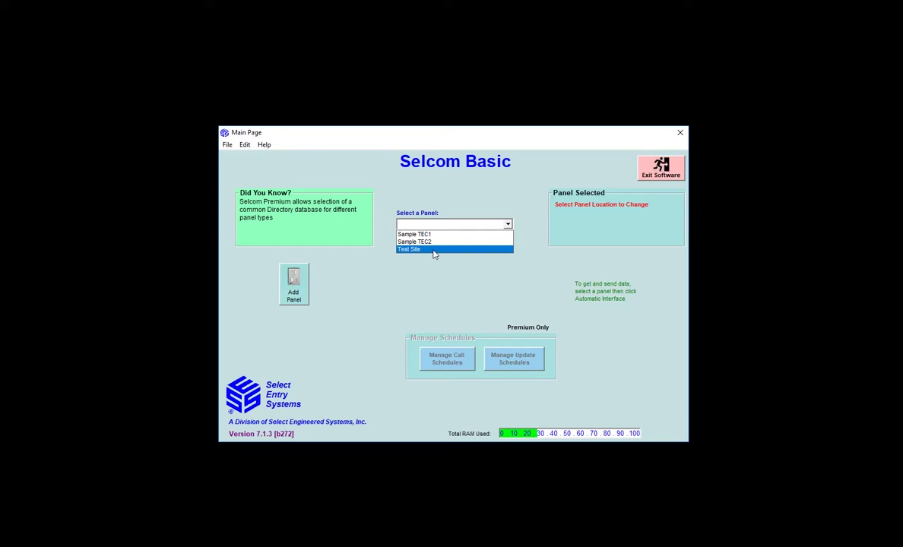
{"action": "left_click", "coordinate": [434, 251]}
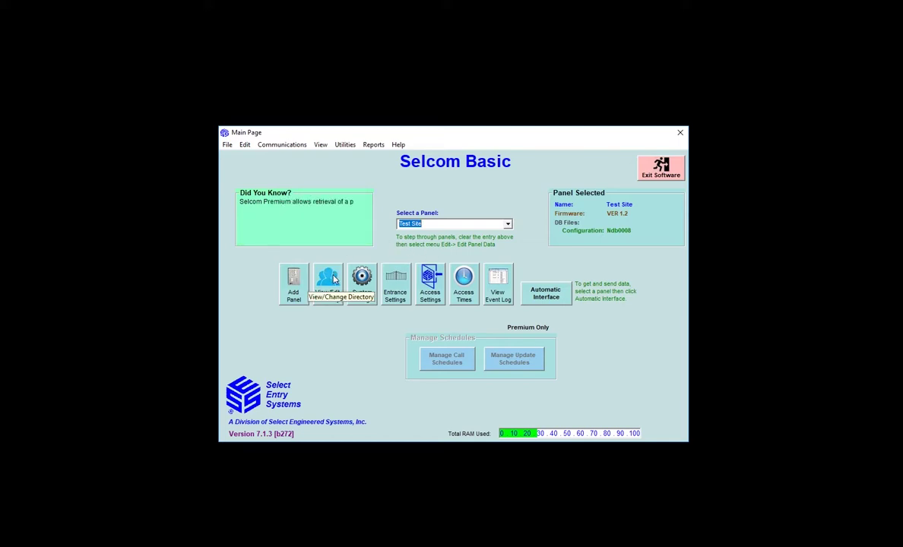
Open Test Site's empty Panel Directory Viewer via View/Edit Directory.
{"action": "left_click", "coordinate": [333, 280]}
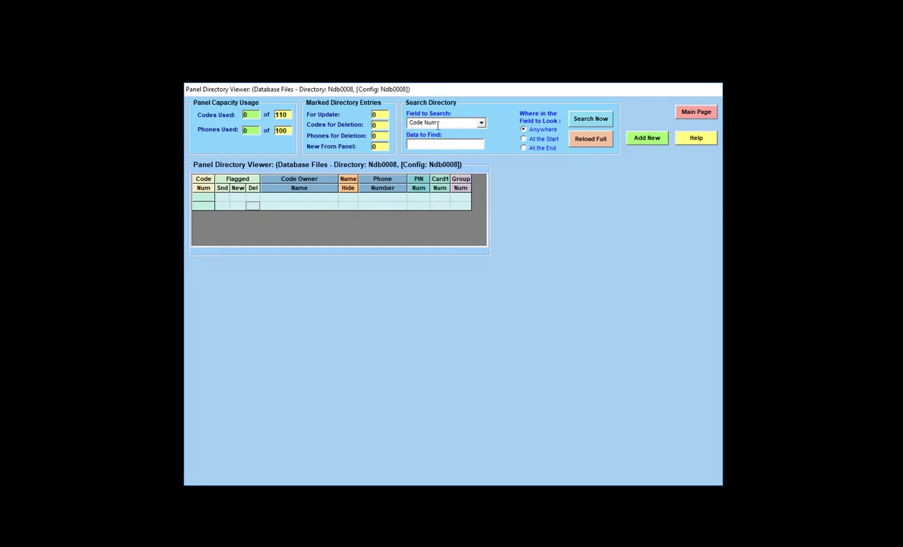
{"action": "left_click", "coordinate": [481, 124]}
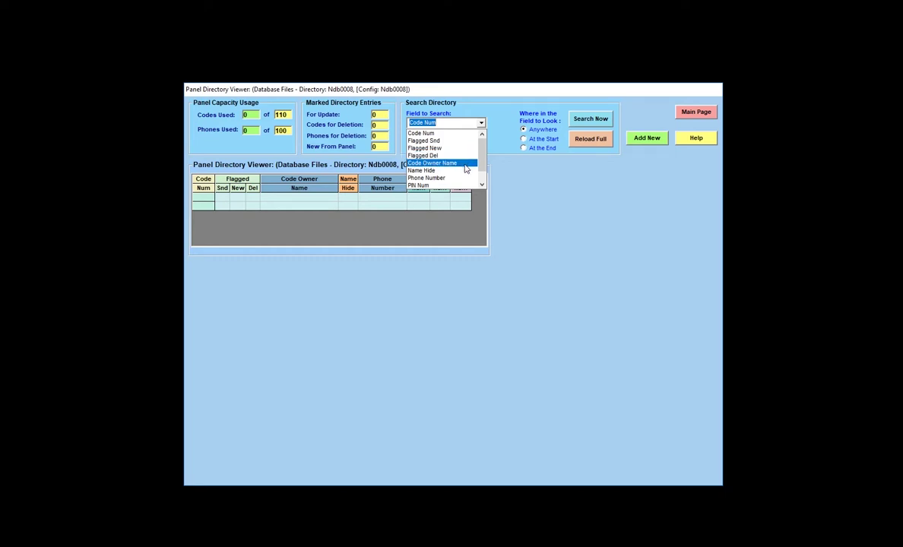
{"action": "left_click", "coordinate": [482, 185]}
{"action": "left_click", "coordinate": [482, 185]}
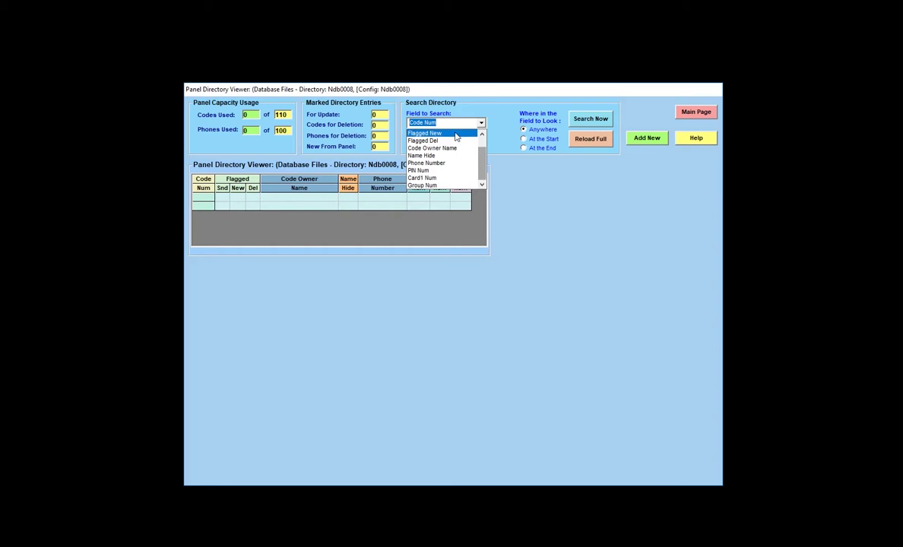
{"action": "left_click", "coordinate": [494, 175]}
{"action": "left_click", "coordinate": [438, 147]}
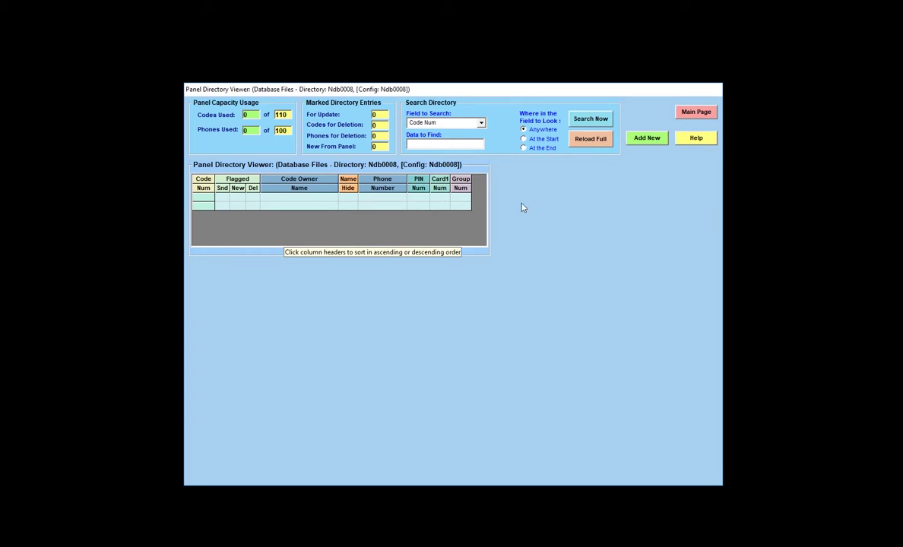
Add a new directory entry with code 123 and the resident's name, phone number and PIN.
{"action": "left_click", "coordinate": [650, 145]}
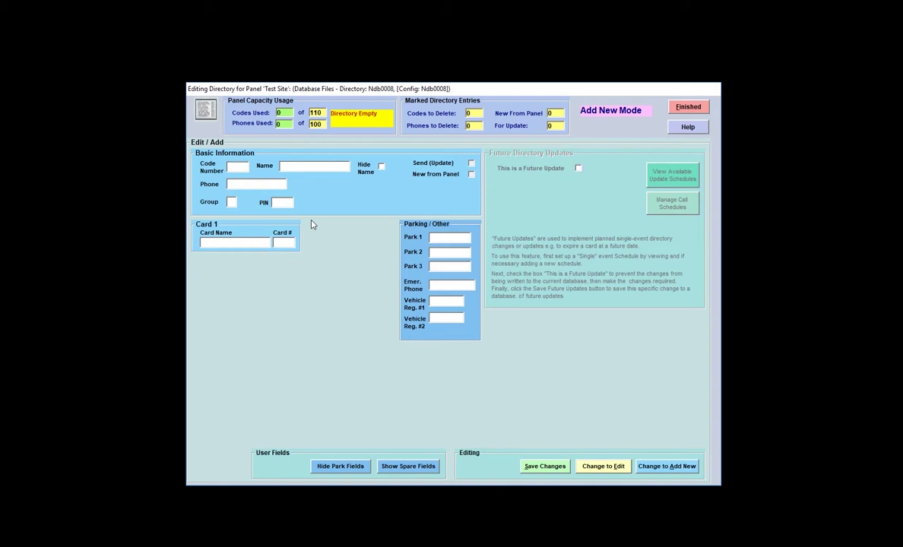
{"action": "type", "text": "123"}
{"action": "left_click", "coordinate": [329, 168]}
{"action": "type", "text": "SMITH, J"}
{"action": "left_click", "coordinate": [250, 184]}
{"action": "type", "text": "1"}
{"action": "type", "text": "773"}
{"action": "type", "text": "5554"}
{"action": "type", "text": "563"}
{"action": "type", "text": "123"}
{"action": "type", "text": "4"}
Enter the first card's card number and name the card Garage.
{"action": "left_click", "coordinate": [290, 242]}
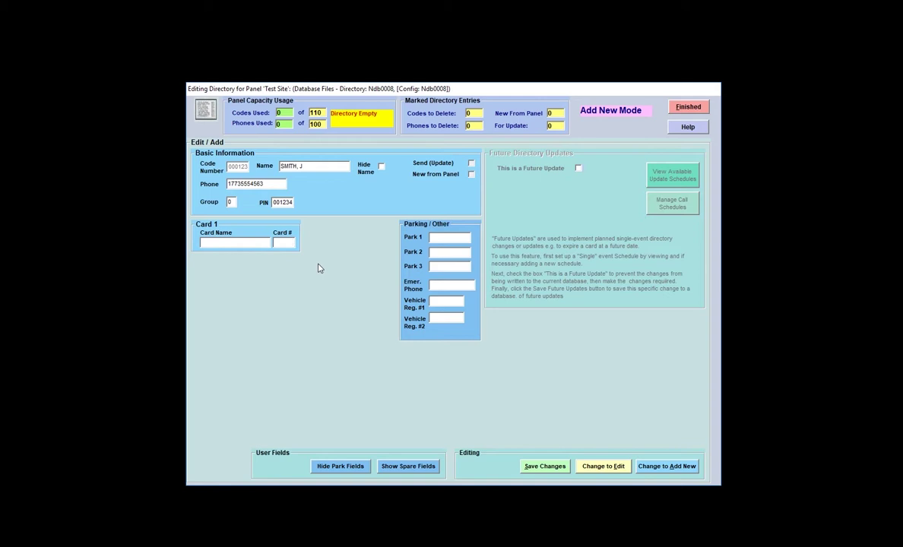
{"action": "left_click", "coordinate": [240, 241]}
{"action": "type", "text": "Garage"}
Save the entry, leaving 1 of 110 codes and 1 of 100 phones used, one marked for update.
{"action": "left_click", "coordinate": [546, 467]}
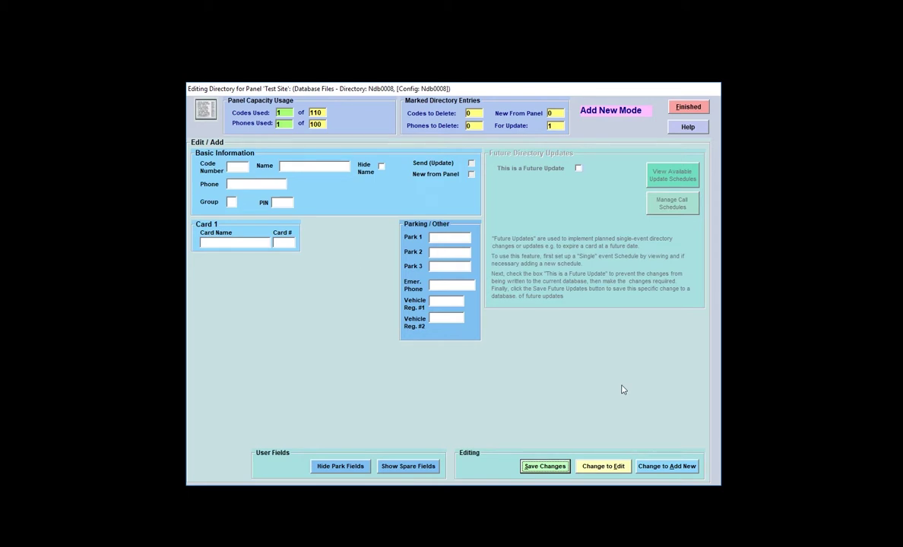
Begin a new entry with code 124 and a resident name, then discard it to reset the form.
{"action": "left_click", "coordinate": [676, 472]}
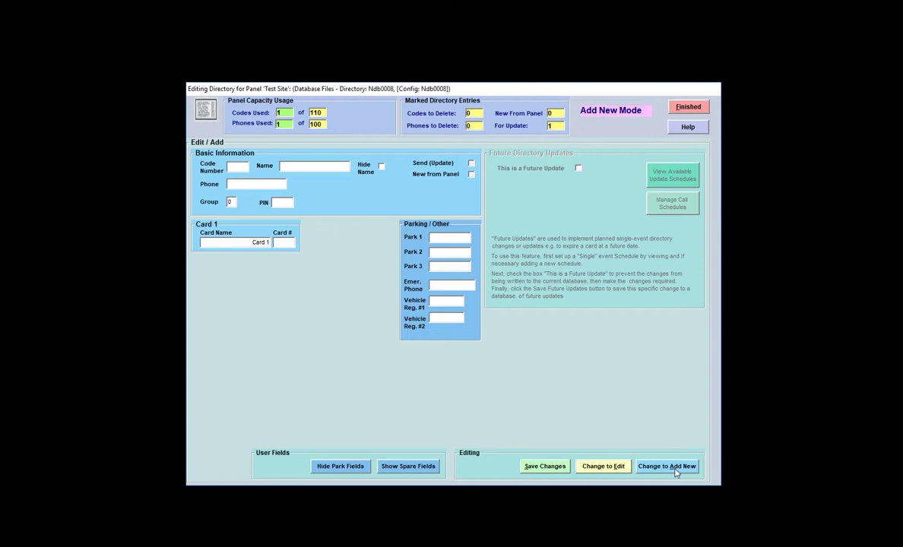
{"action": "type", "text": "124"}
{"action": "key", "text": "Tab"}
{"action": "type", "text": "DOE, J"}
{"action": "left_click", "coordinate": [660, 469]}
{"action": "left_click", "coordinate": [688, 107]}
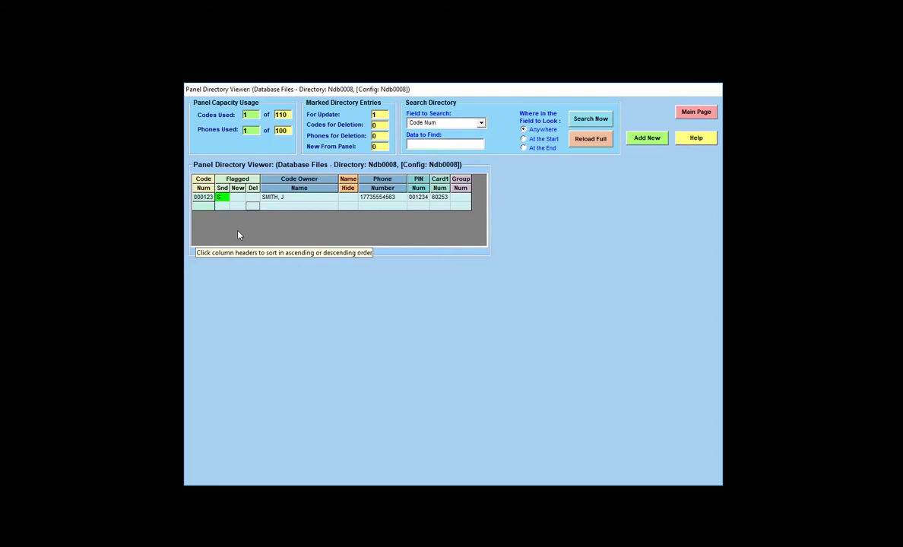
{"action": "left_click", "coordinate": [648, 139]}
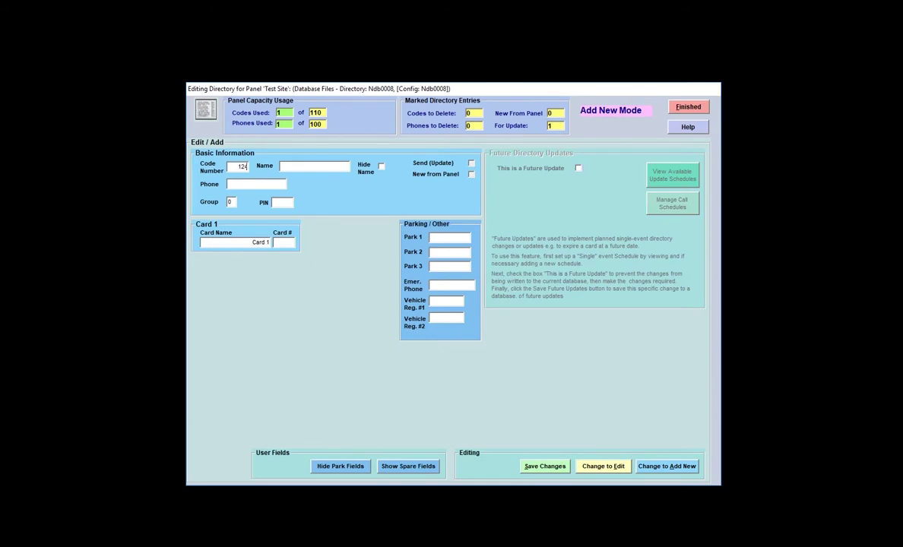
Enter the second entry's resident name and phone number, inserting a missing digit 3.
{"action": "left_click", "coordinate": [313, 168]}
{"action": "type", "text": "DOE, J"}
{"action": "left_click", "coordinate": [247, 185]}
{"action": "type", "text": "177"}
{"action": "type", "text": "5552541"}
{"action": "left_click", "coordinate": [238, 184]}
{"action": "type", "text": "3"}
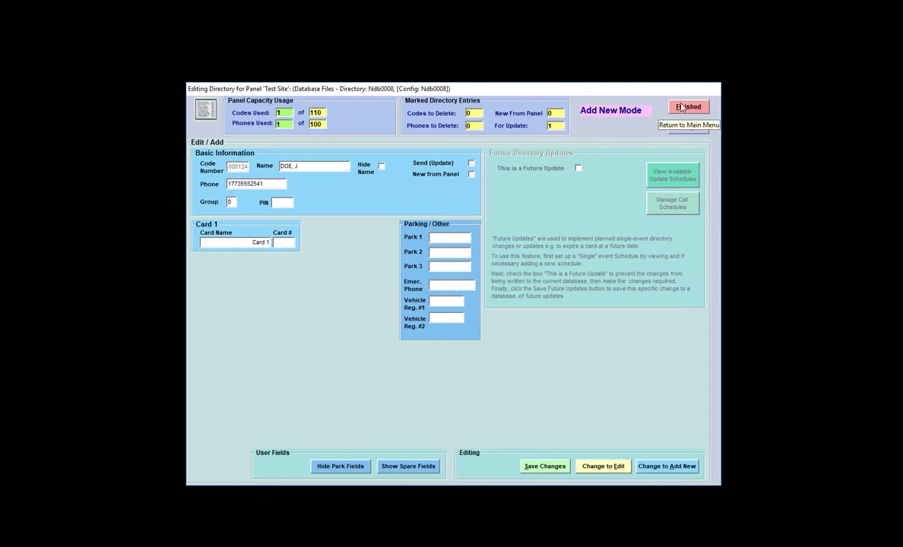
Close the Editing Directory form with Finished to return to the directory list.
{"action": "left_click", "coordinate": [682, 107]}
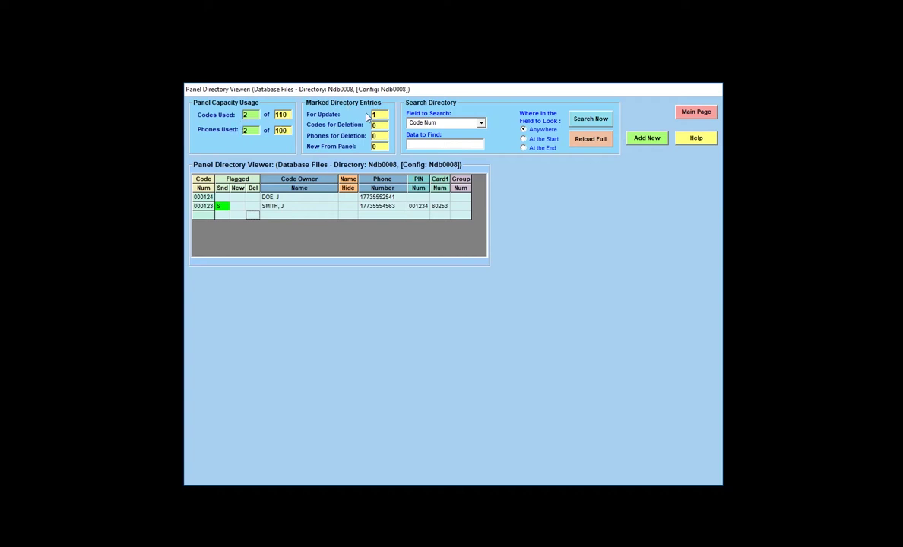
Flag entry 000124 for deletion from the panel and save the change.
{"action": "double_click", "coordinate": [292, 198]}
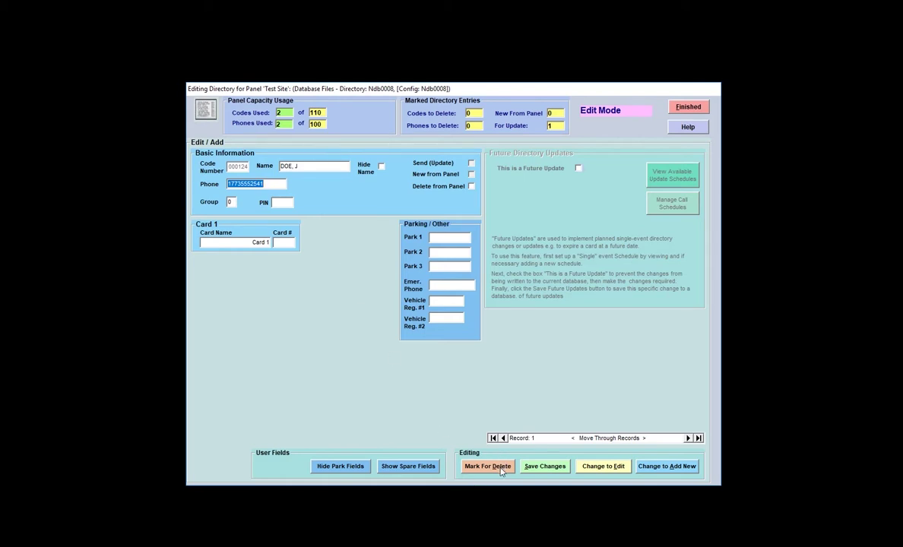
{"action": "left_click", "coordinate": [471, 186]}
{"action": "left_click", "coordinate": [472, 187]}
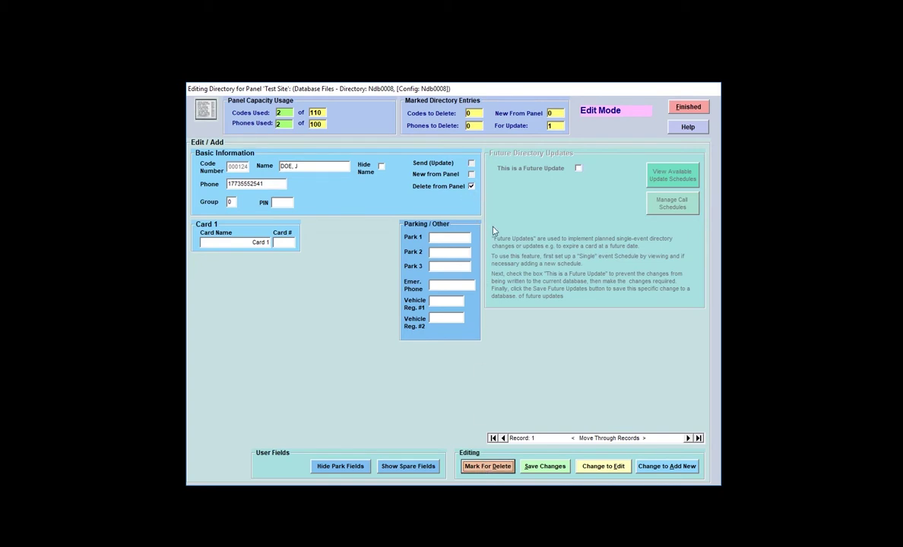
{"action": "left_click", "coordinate": [542, 466]}
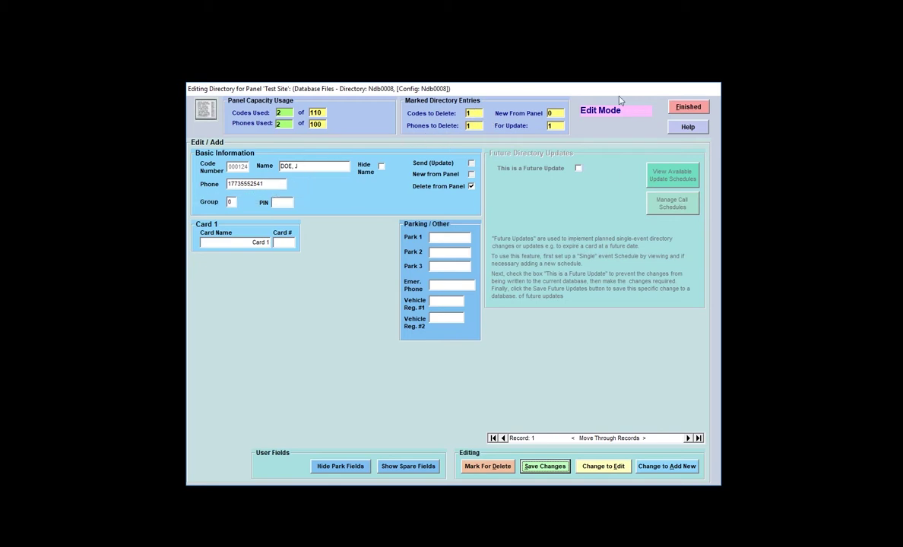
Return to the Panel Directory Viewer showing 000124 flagged Del and 000123 flagged for sending.
{"action": "left_click", "coordinate": [688, 107]}
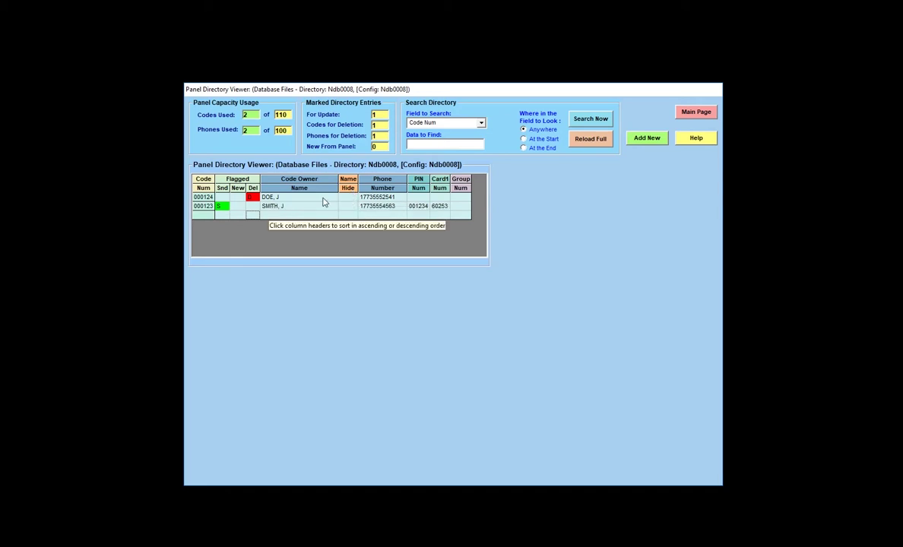
Tick Hide Name on entry 000124, save it, and return to the directory viewer.
{"action": "double_click", "coordinate": [323, 201]}
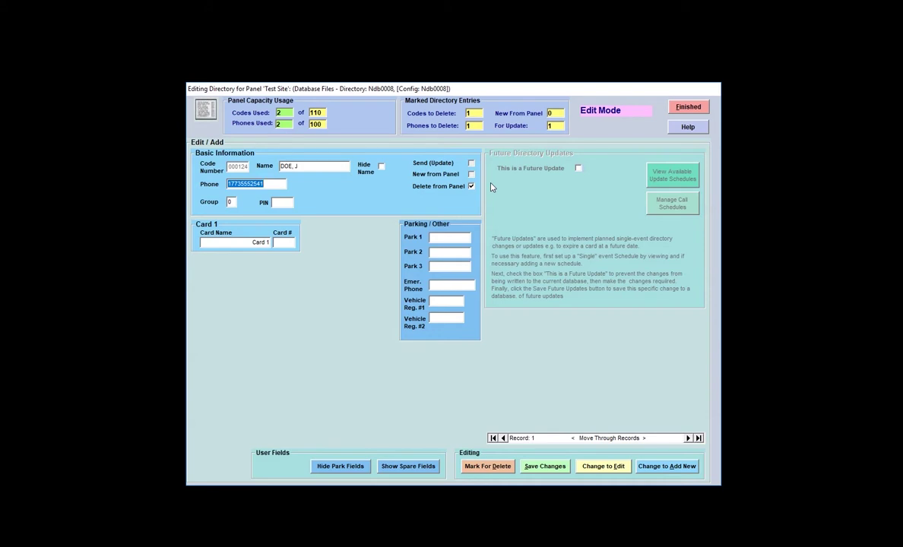
{"action": "left_click", "coordinate": [381, 167]}
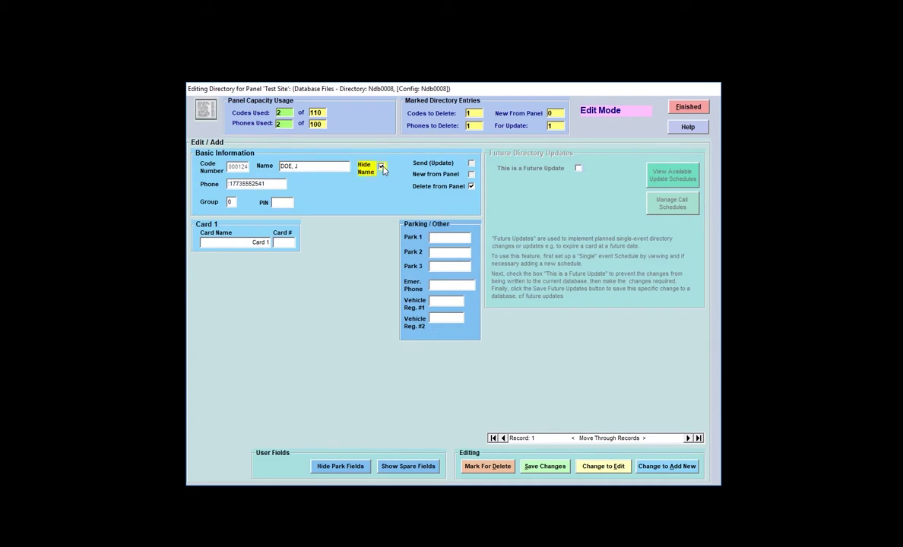
{"action": "left_click", "coordinate": [553, 468]}
{"action": "left_click", "coordinate": [688, 108]}
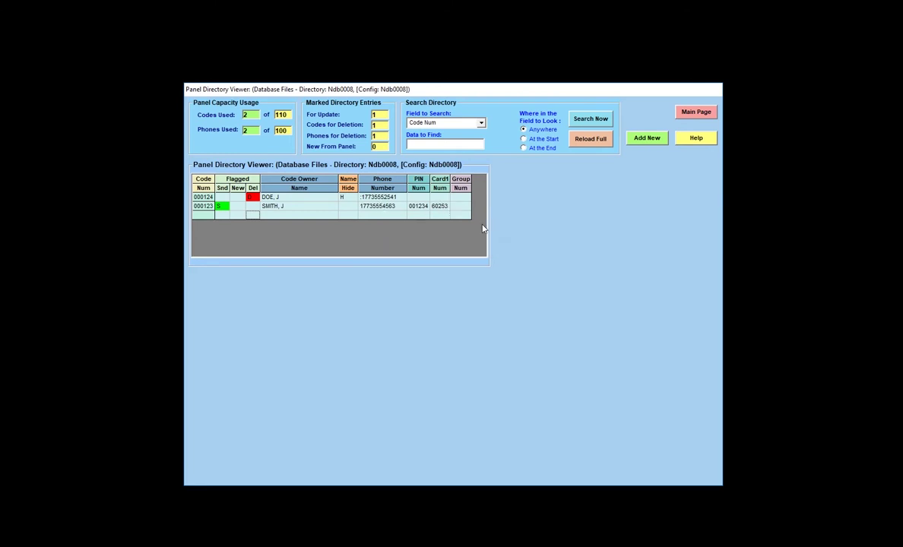
{"action": "left_click", "coordinate": [652, 141]}
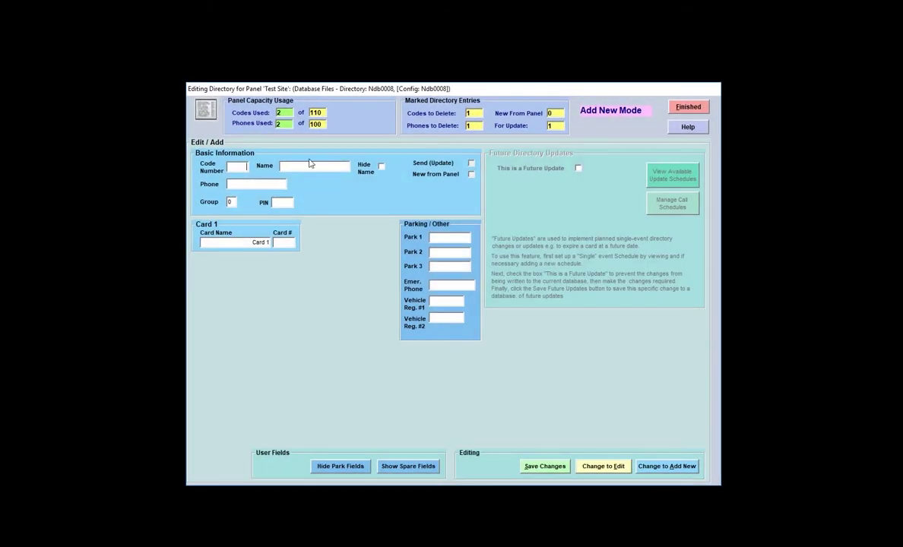
{"action": "left_click", "coordinate": [286, 165]}
{"action": "type", "text": "SMITH, J"}
{"action": "left_click", "coordinate": [286, 242]}
Append '2' to the new entry's name, save it, then reopen the third row for editing.
{"action": "left_click", "coordinate": [308, 168]}
{"action": "left_click", "coordinate": [308, 167]}
{"action": "type", "text": "2"}
{"action": "key", "text": "Tab"}
{"action": "left_click", "coordinate": [546, 467]}
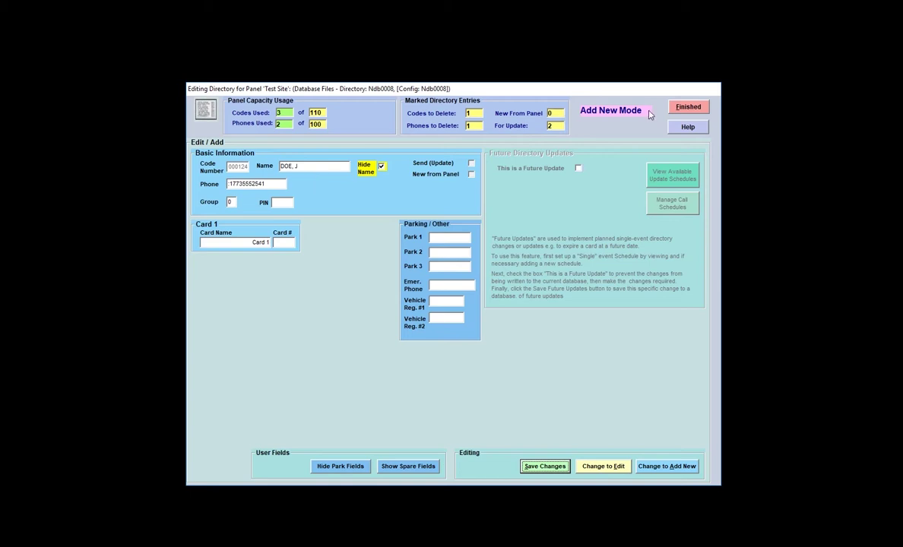
{"action": "left_click", "coordinate": [686, 107]}
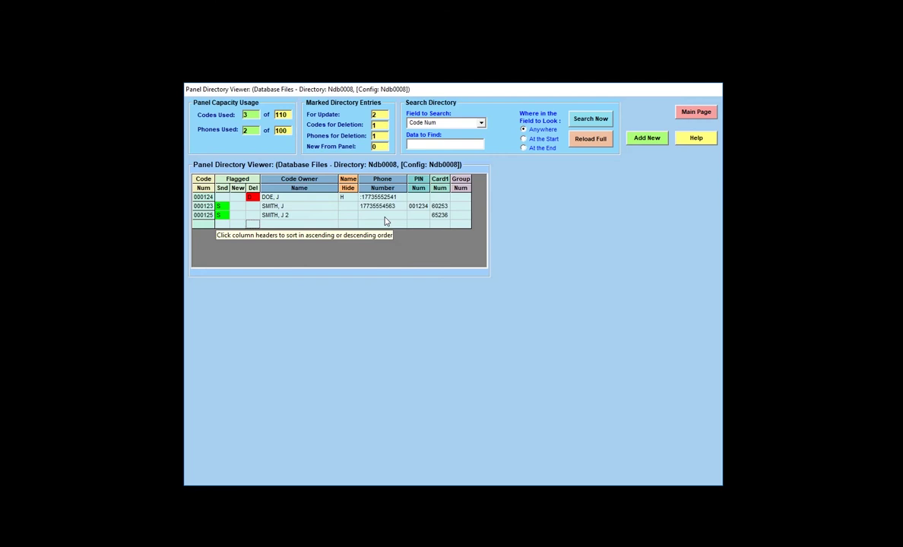
{"action": "double_click", "coordinate": [385, 219]}
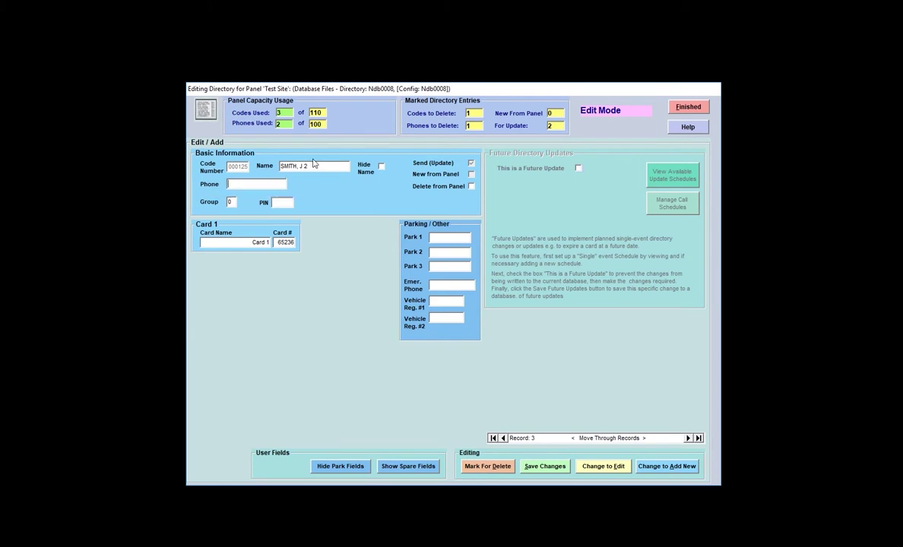
{"action": "type", "text": "17735554587"}
{"action": "left_click", "coordinate": [554, 467]}
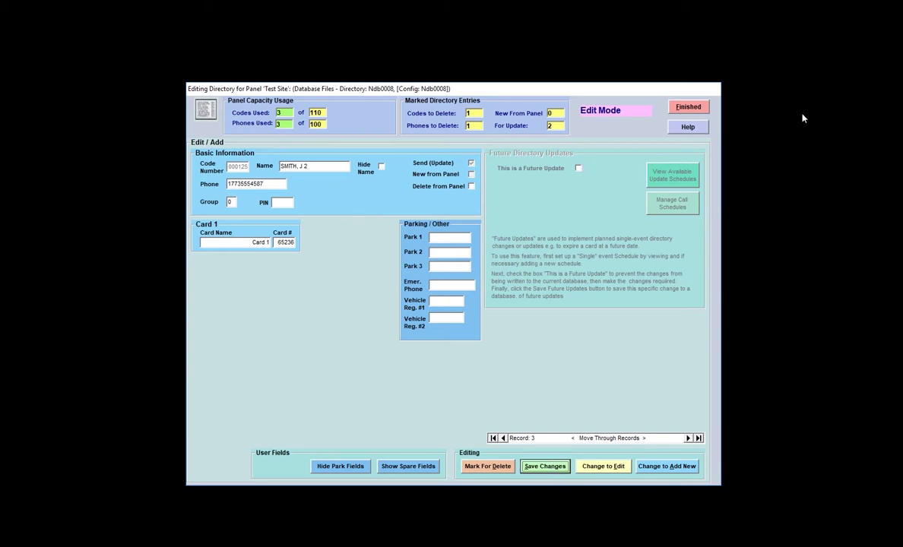
{"action": "left_click", "coordinate": [676, 108]}
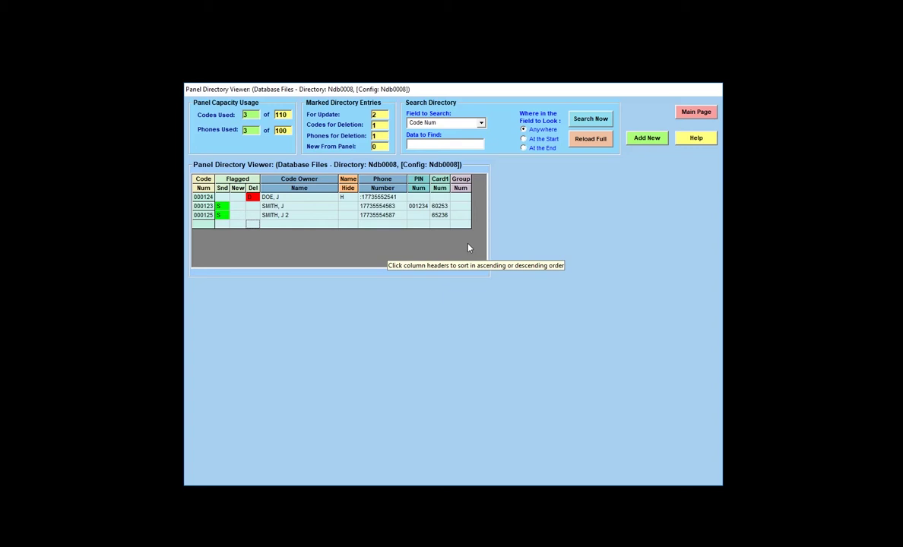
{"action": "left_click", "coordinate": [696, 139]}
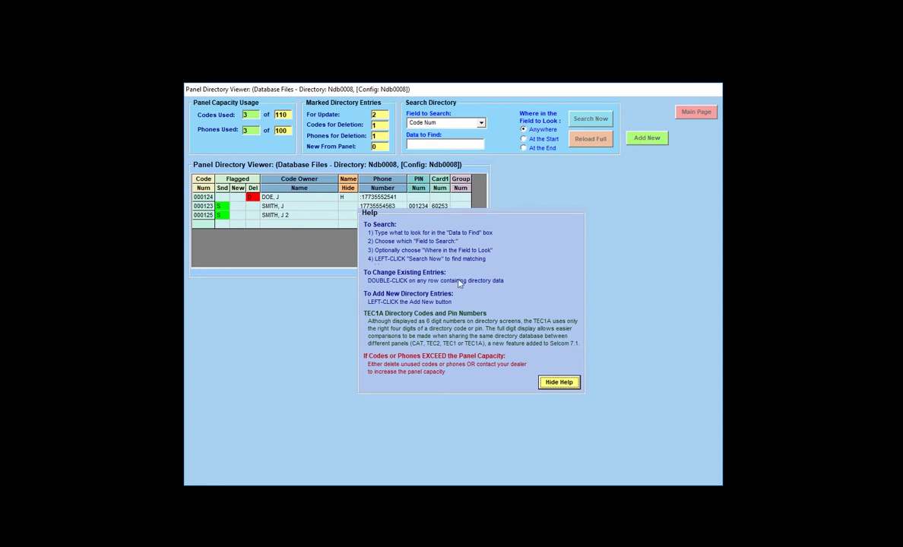
{"action": "left_click", "coordinate": [560, 384]}
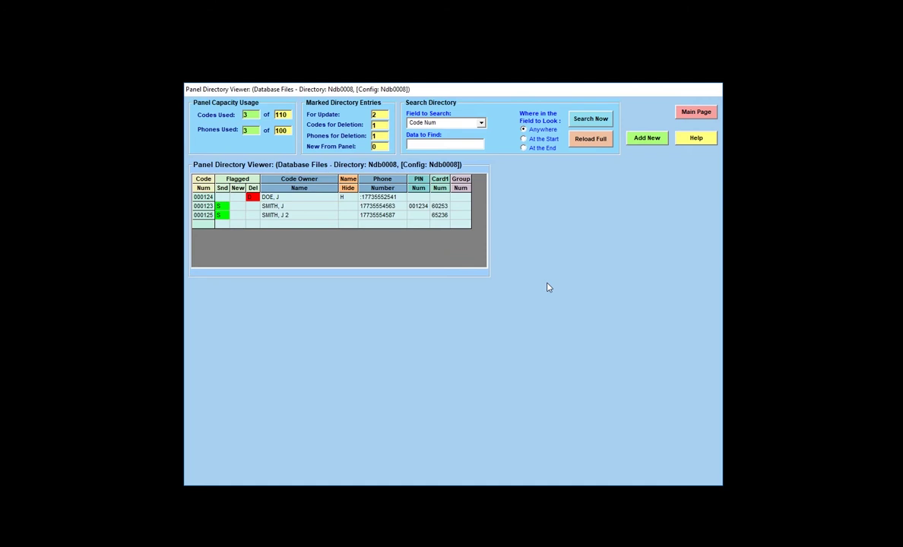
Close the directory viewer to the main page and pick Test Site in Select a Panel.
{"action": "left_click", "coordinate": [696, 113]}
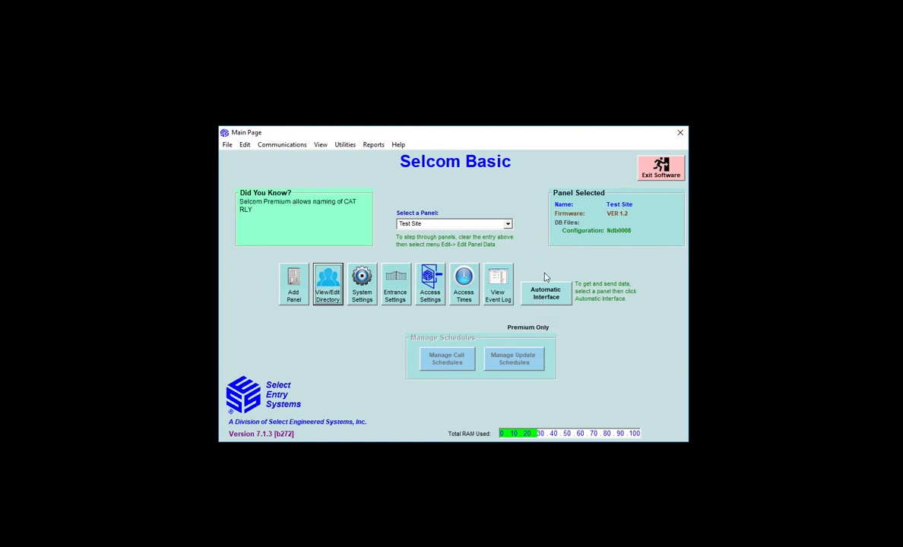
{"action": "left_click", "coordinate": [508, 224]}
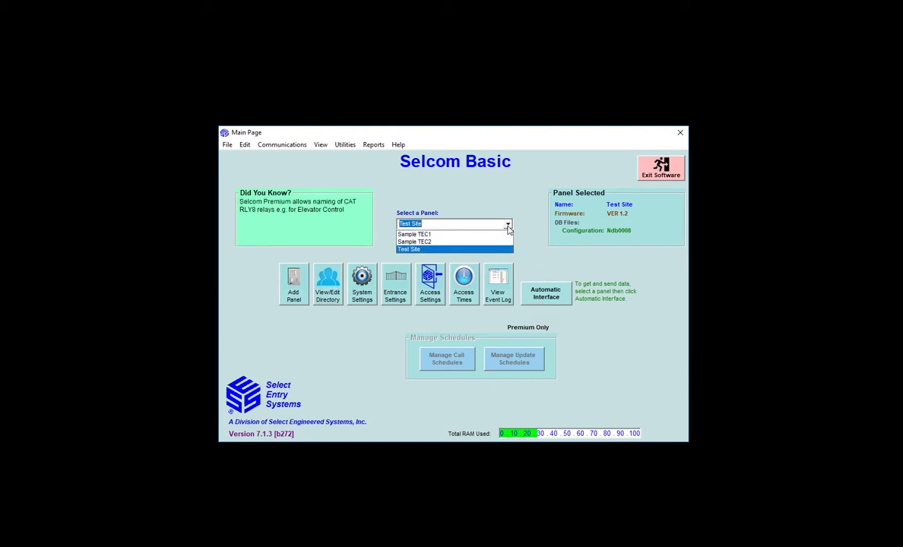
{"action": "left_click", "coordinate": [491, 249]}
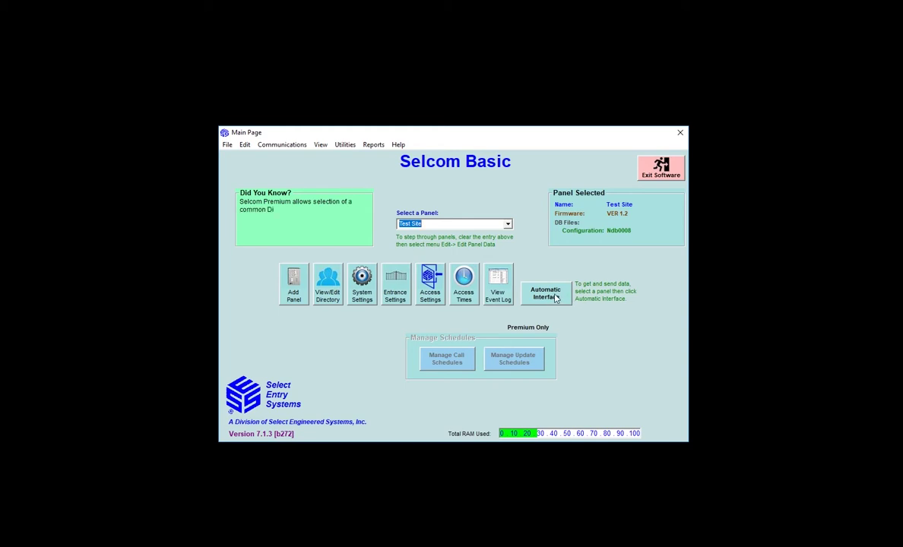
Open the Communications Control Send and Receive window via Automatic Interface.
{"action": "left_click", "coordinate": [557, 297]}
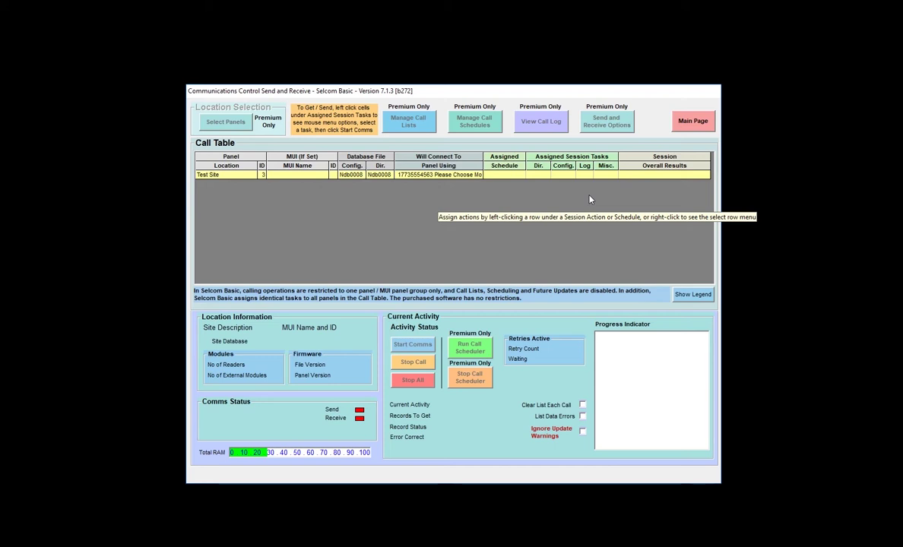
Set Test Site's Dir. task to Send Directory Updates Only (U).
{"action": "right_click", "coordinate": [539, 177]}
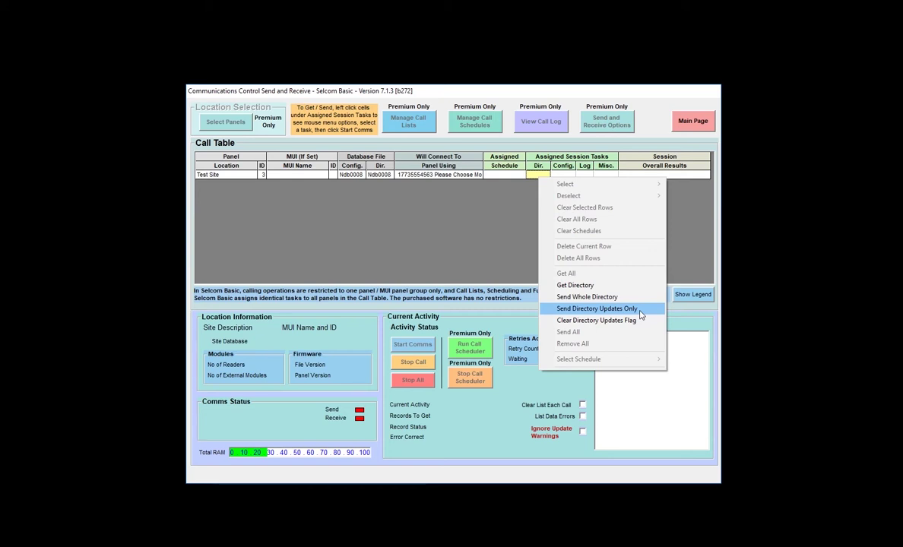
{"action": "left_click", "coordinate": [640, 311]}
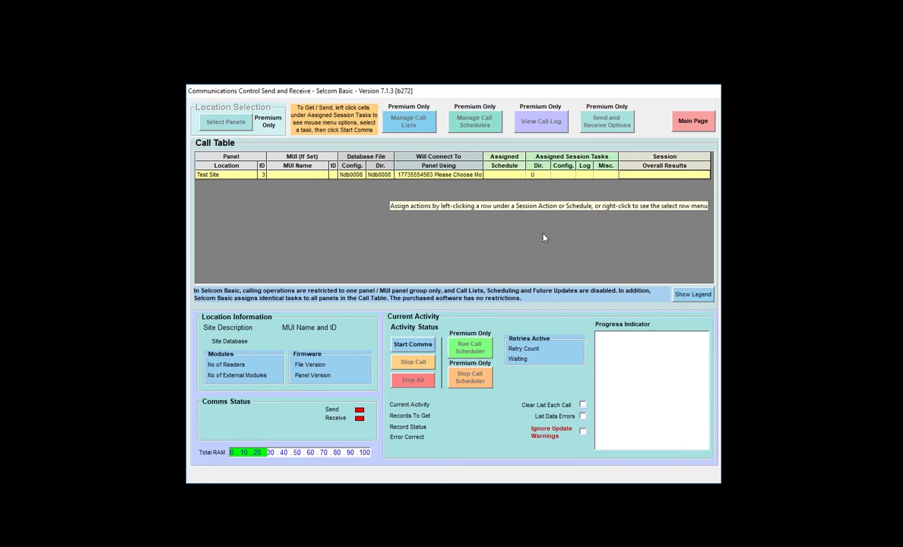
Add Clear Directory Updates Flag so Test Site's Dir. task reads UC.
{"action": "right_click", "coordinate": [542, 179]}
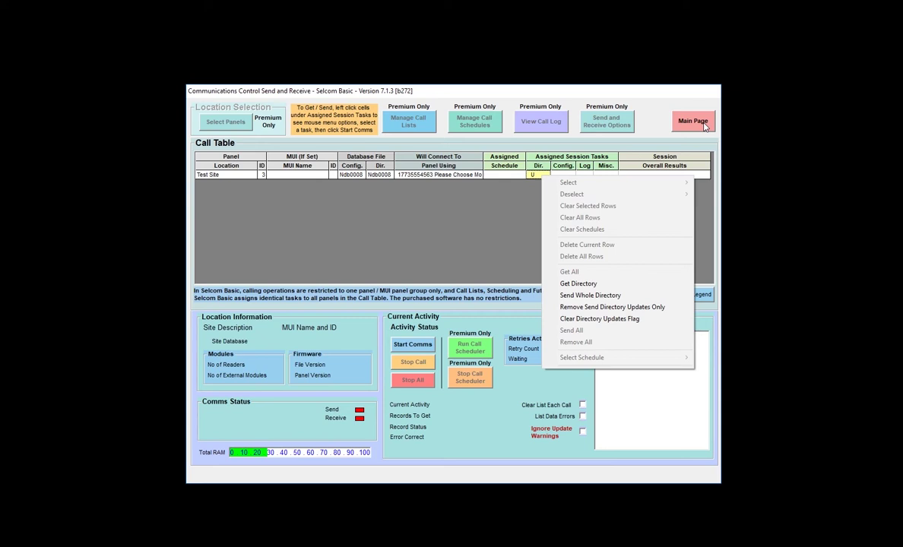
{"action": "left_click", "coordinate": [637, 320]}
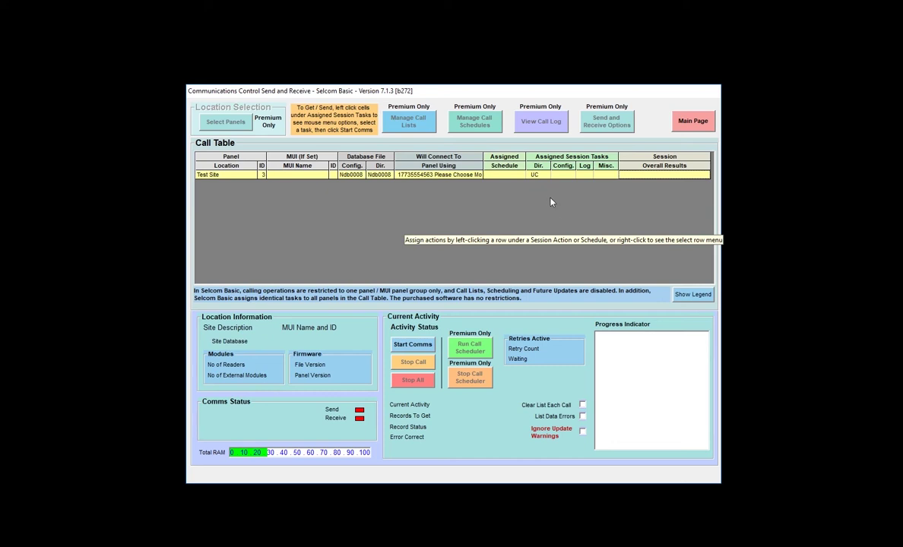
{"action": "right_click", "coordinate": [549, 178]}
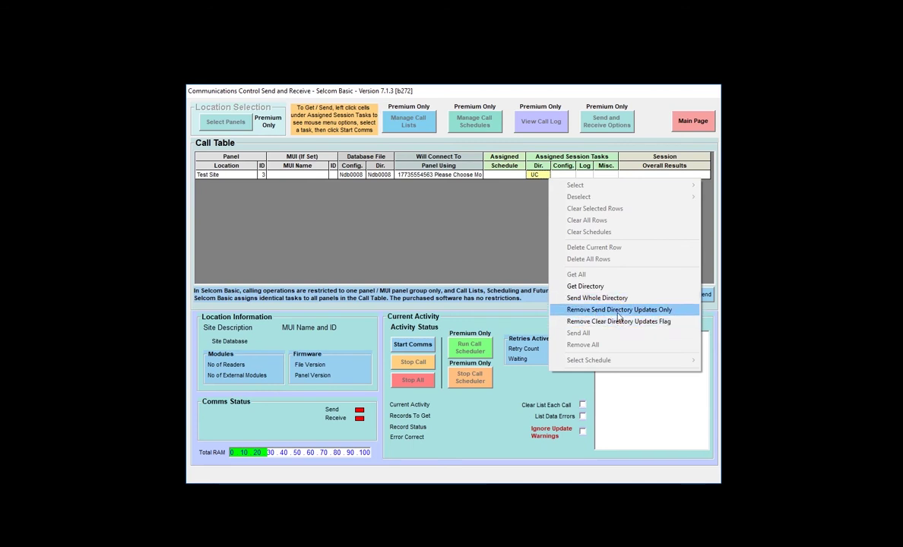
{"action": "left_click", "coordinate": [486, 231]}
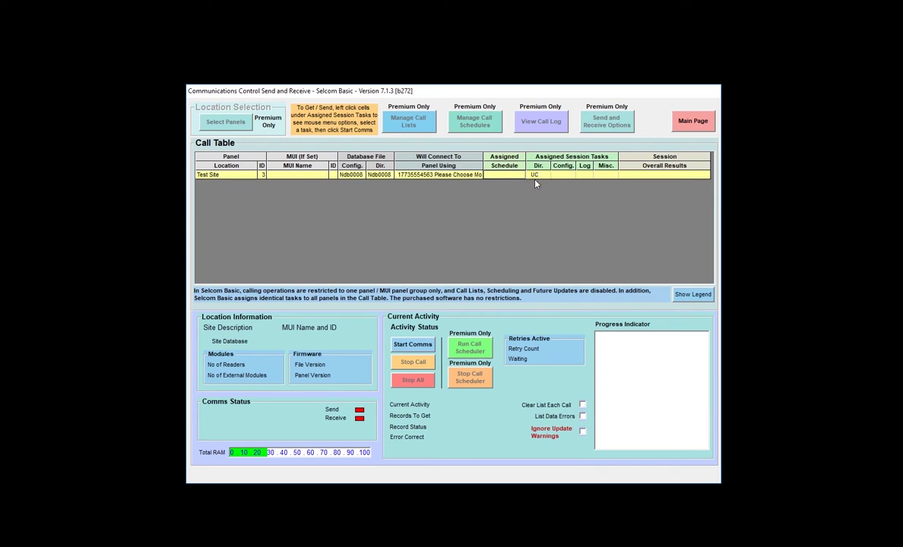
Run communication with Test Site, read the log ending Communication Failed -50, and return to the main page.
{"action": "left_click", "coordinate": [425, 348]}
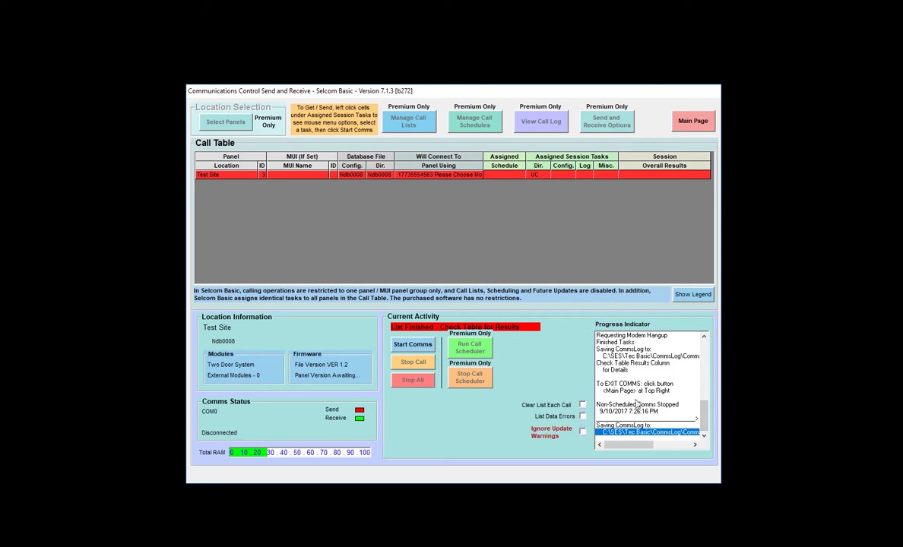
{"action": "left_click_drag", "start_coordinate": [702, 417], "coordinate": [701, 357]}
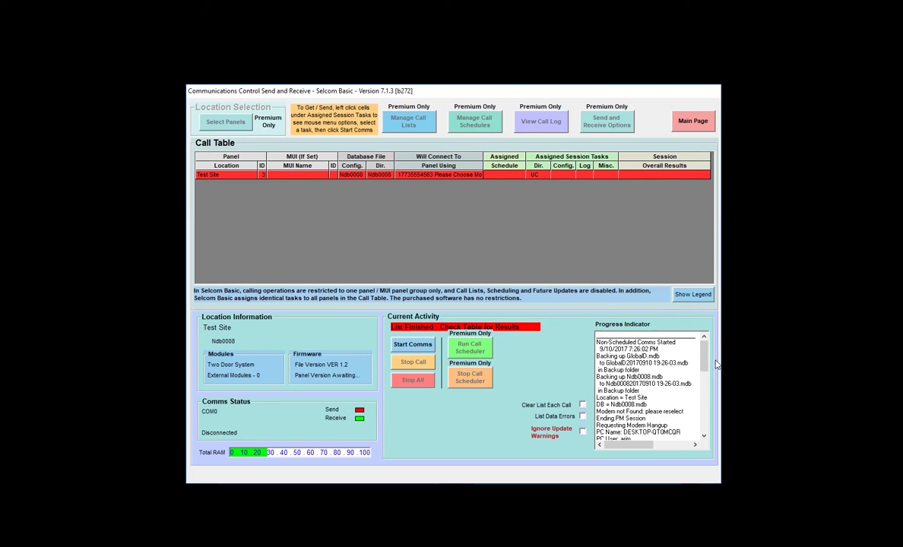
{"action": "left_click_drag", "start_coordinate": [705, 360], "coordinate": [705, 404]}
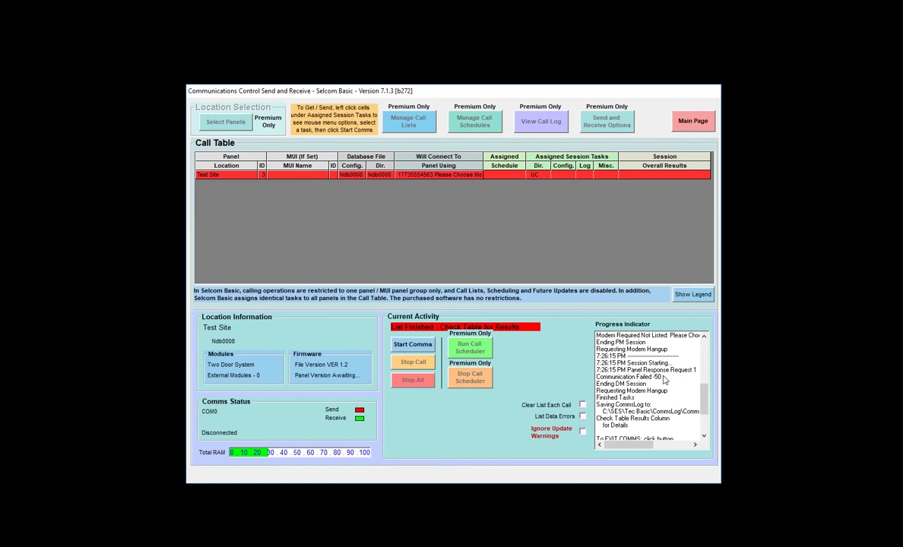
{"action": "left_click", "coordinate": [693, 120]}
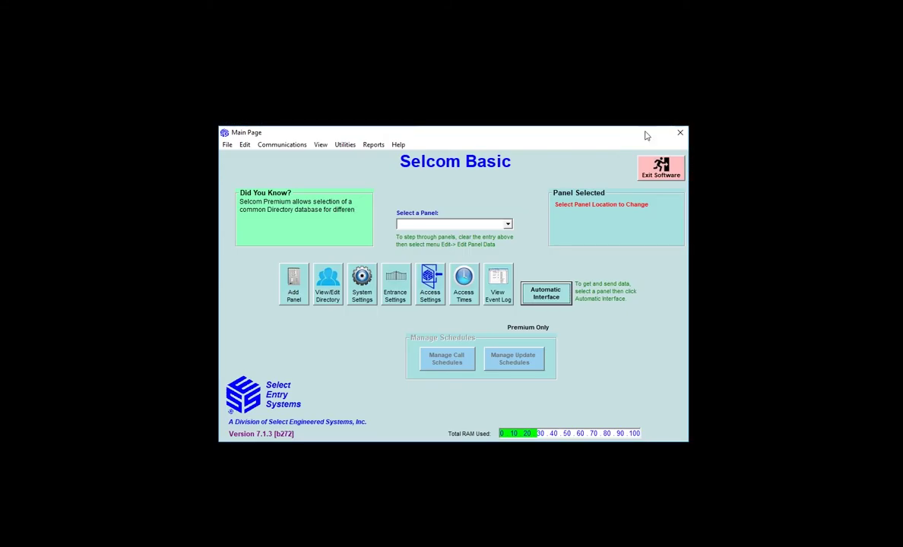
Open the SELCOM Error List (E.pdf) from Help and Support, dismissing the default-browser suggestion.
{"action": "left_click", "coordinate": [397, 145]}
{"action": "left_click", "coordinate": [383, 172]}
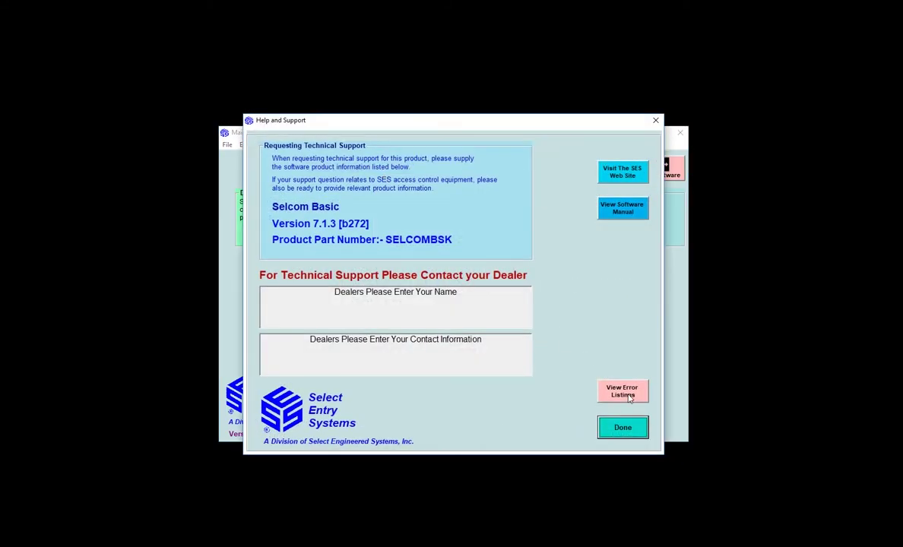
{"action": "left_click", "coordinate": [628, 397]}
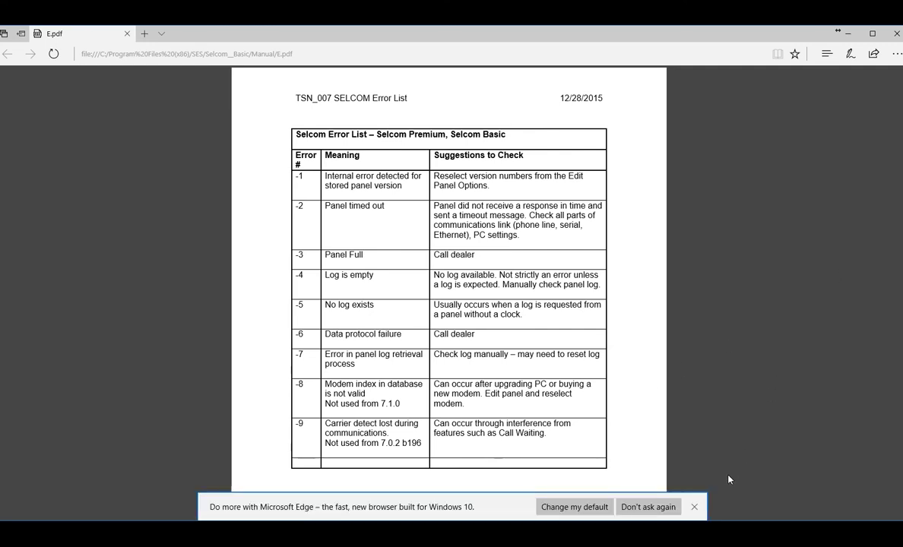
{"action": "left_click", "coordinate": [694, 507]}
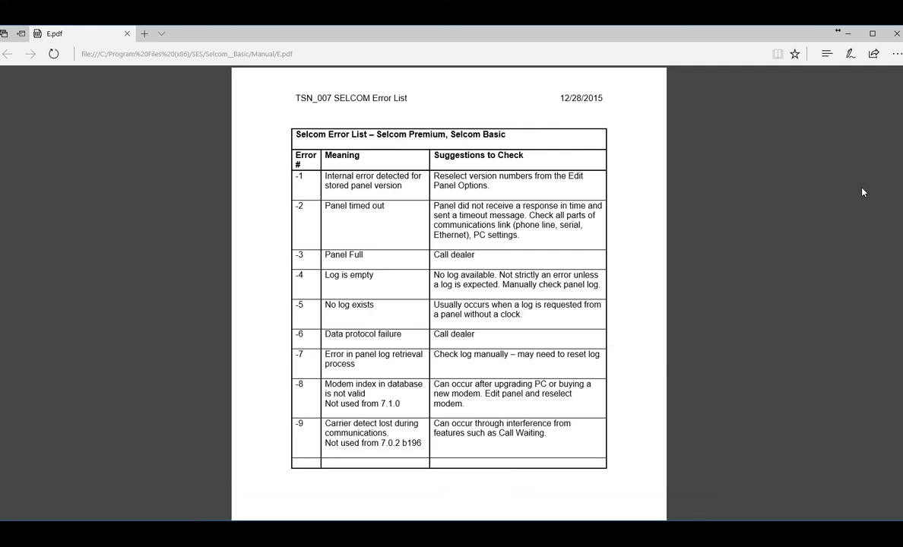
Scroll E.pdf to the -50 User aborted comms entry and back, then close Edge.
{"action": "scroll", "coordinate": [863, 192], "scroll_direction": "down", "scroll_amount": 20}
{"action": "scroll", "coordinate": [847, 198], "scroll_direction": "down", "scroll_amount": 8}
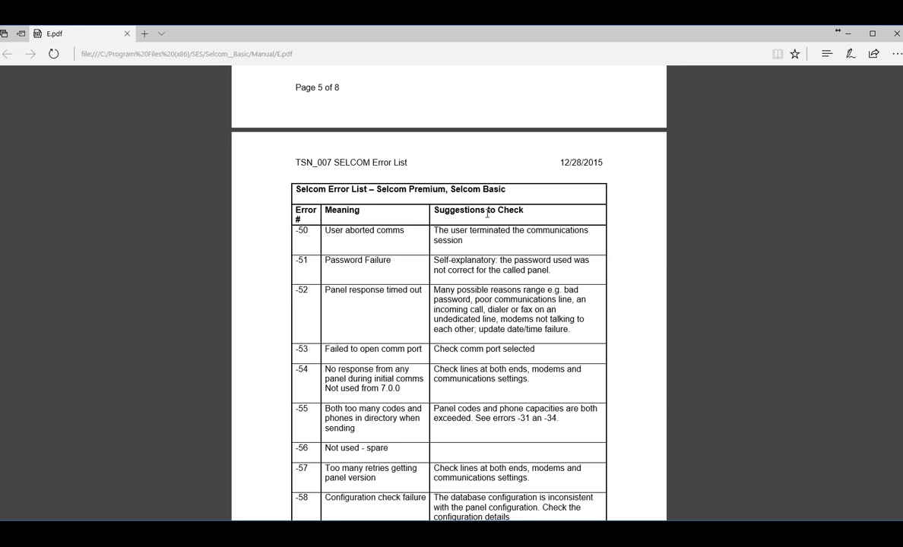
{"action": "scroll", "coordinate": [487, 213], "scroll_direction": "up", "scroll_amount": 1}
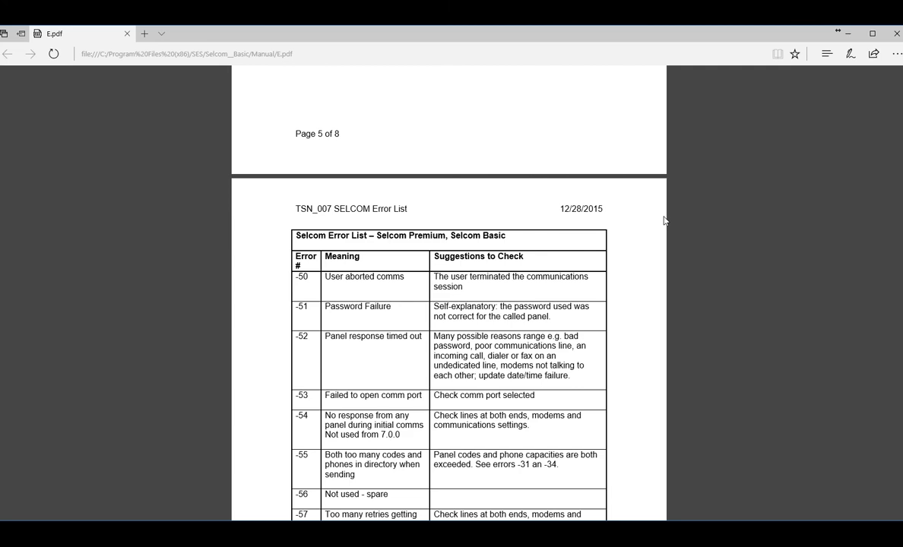
{"action": "scroll", "coordinate": [665, 220], "scroll_direction": "up", "scroll_amount": 20}
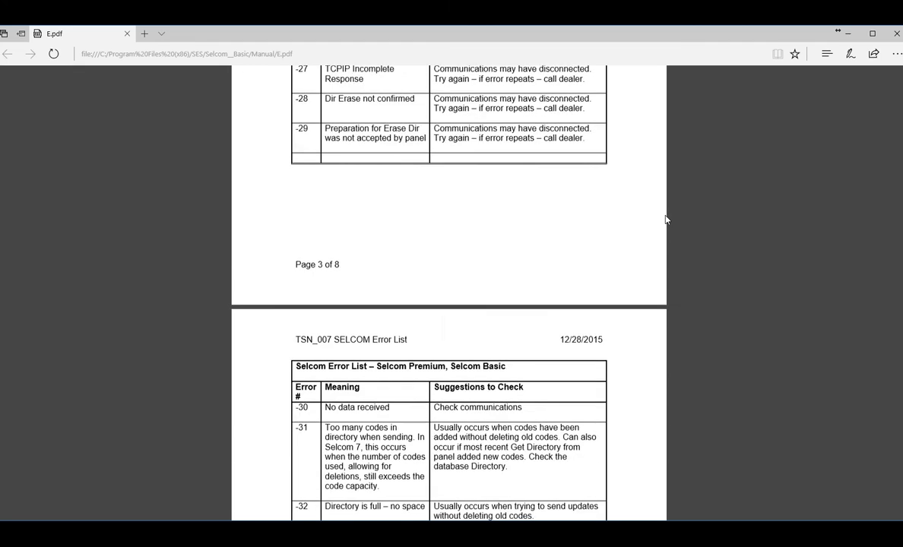
{"action": "scroll", "coordinate": [665, 220], "scroll_direction": "up", "scroll_amount": 5}
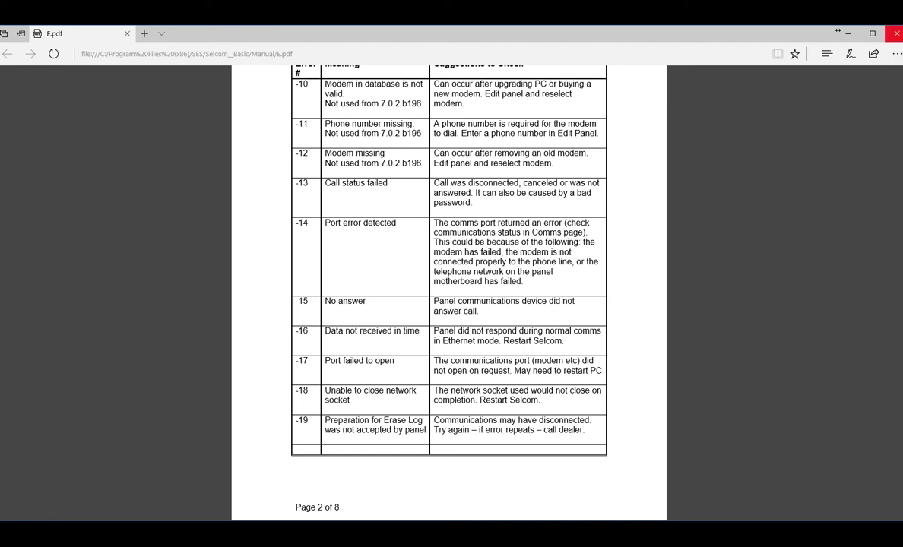
{"action": "left_click", "coordinate": [897, 34]}
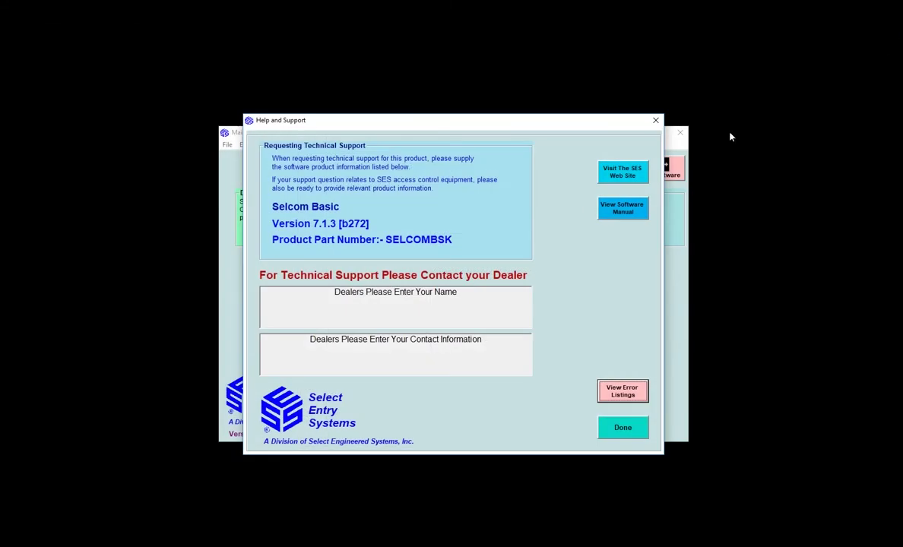
Close Help and Support, acknowledge the choose-a-site warning, and select Test Site.
{"action": "left_click", "coordinate": [622, 427]}
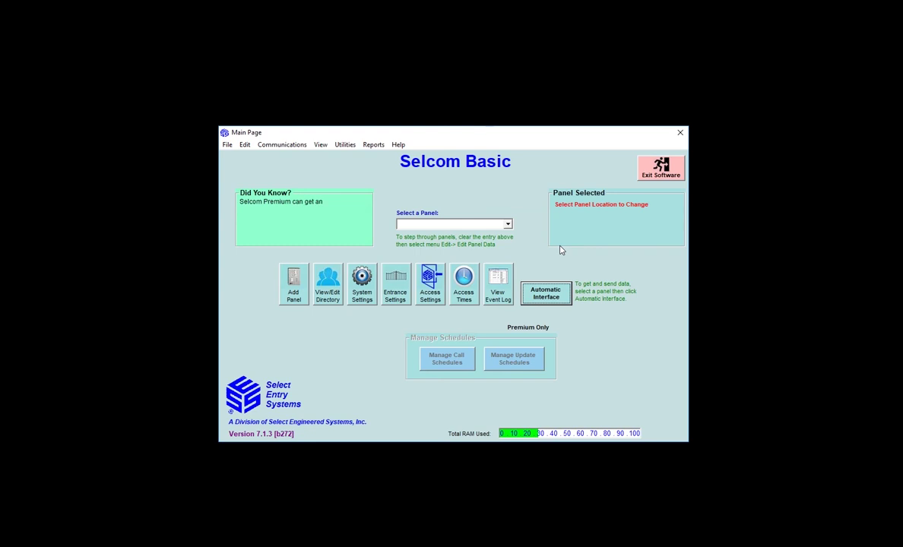
{"action": "left_click", "coordinate": [544, 294]}
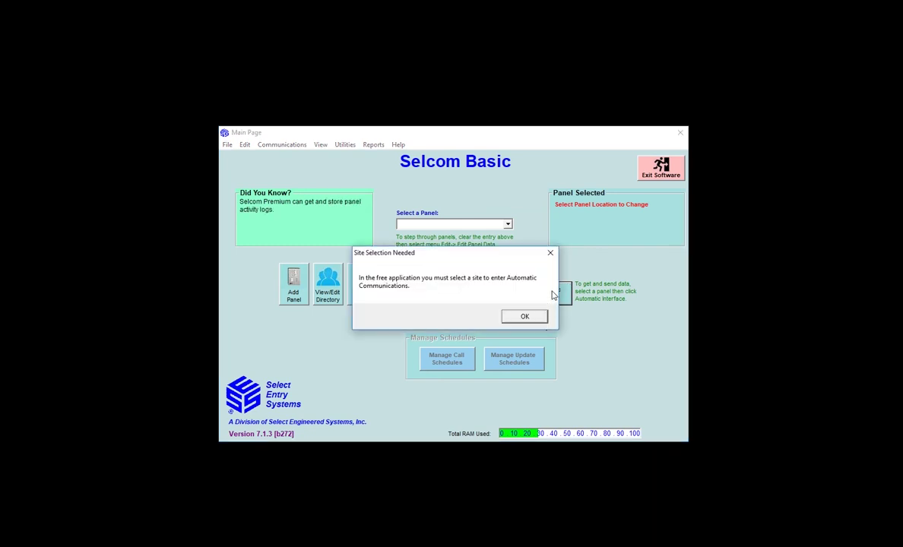
{"action": "left_click", "coordinate": [536, 316]}
{"action": "left_click", "coordinate": [506, 224]}
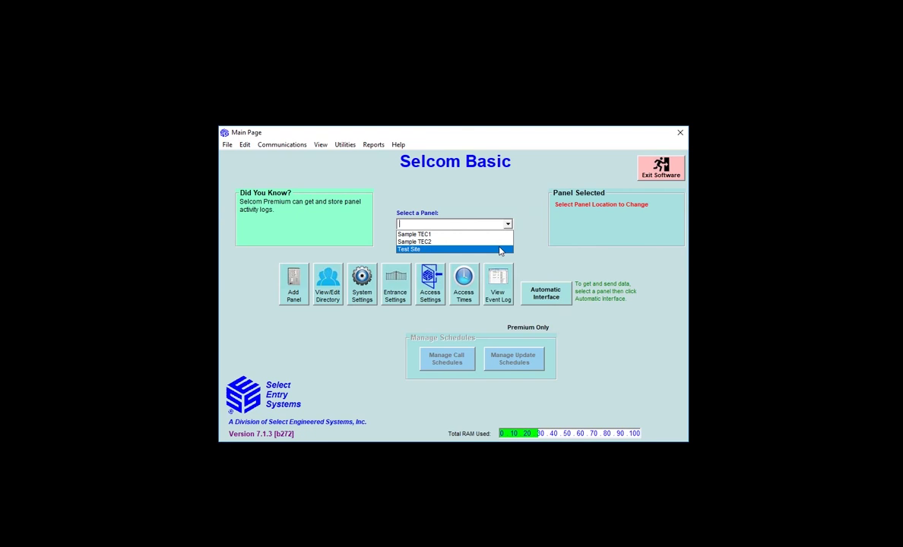
{"action": "left_click", "coordinate": [501, 249]}
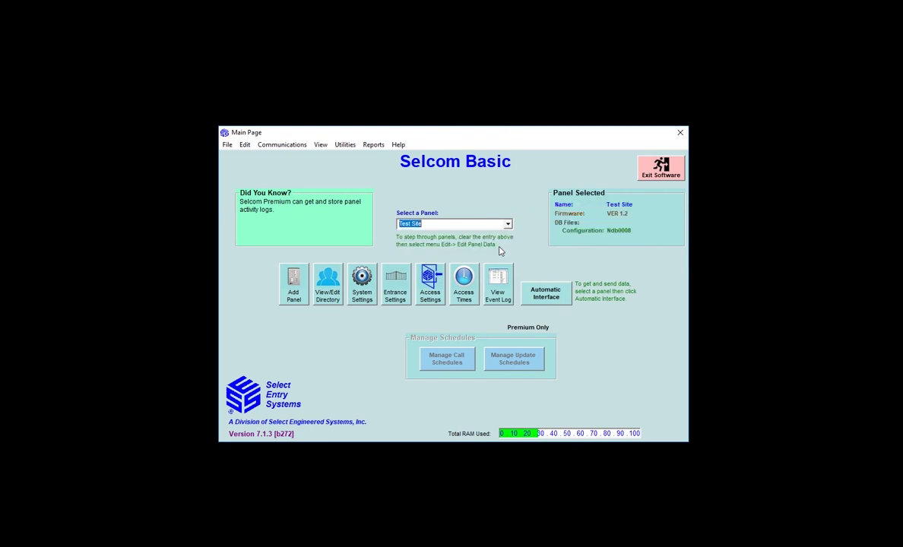
Visit Communications Control briefly, then return to the main page and reselect Test Site.
{"action": "left_click", "coordinate": [550, 298]}
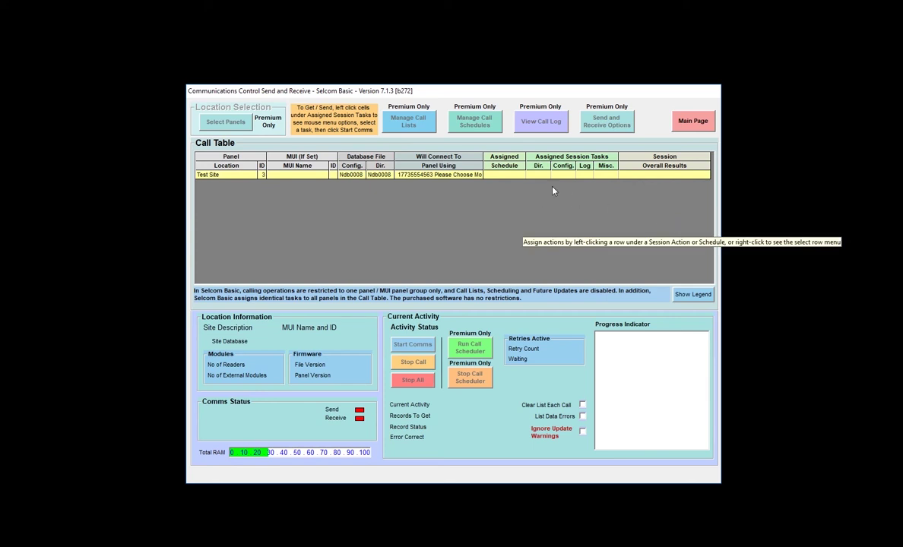
{"action": "left_click", "coordinate": [693, 121]}
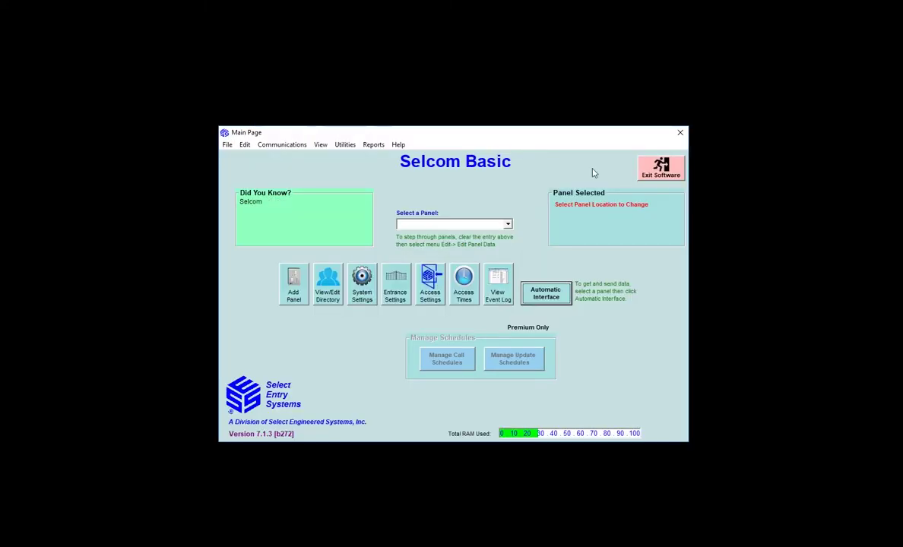
{"action": "left_click", "coordinate": [471, 223]}
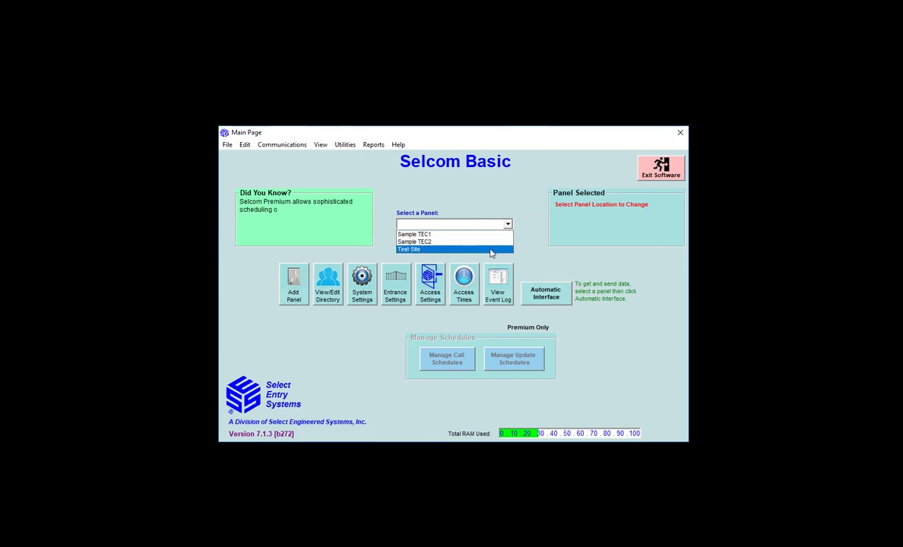
{"action": "left_click", "coordinate": [491, 251]}
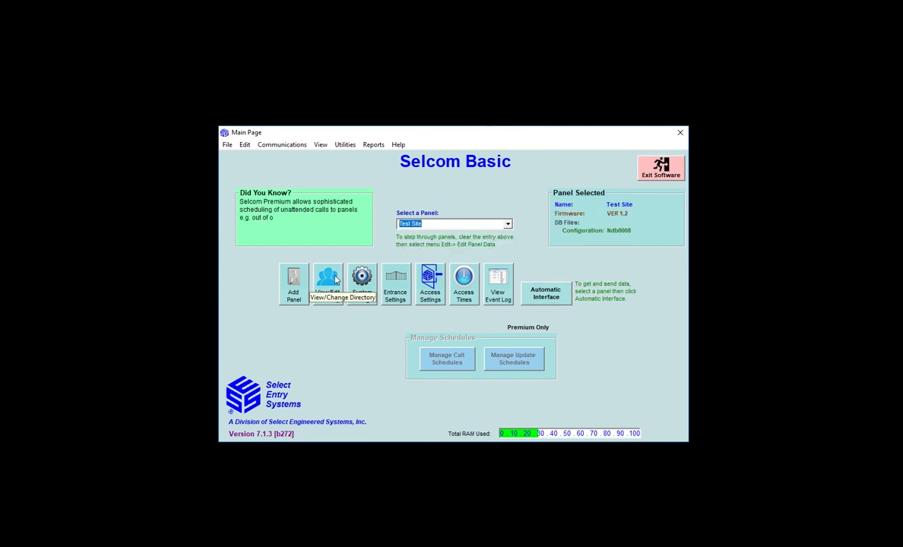
Check the Test Site directory's three entries, two pending update and one pending deletion, then return.
{"action": "left_click", "coordinate": [337, 280]}
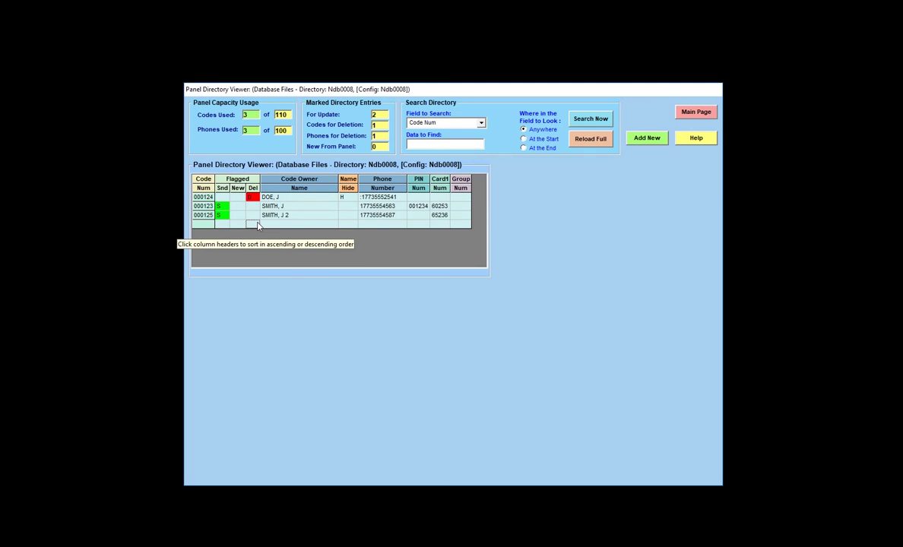
{"action": "left_click", "coordinate": [692, 114]}
Assign the directory task to the Test Site row and run Start Comms until CF OK.
{"action": "left_click", "coordinate": [548, 296]}
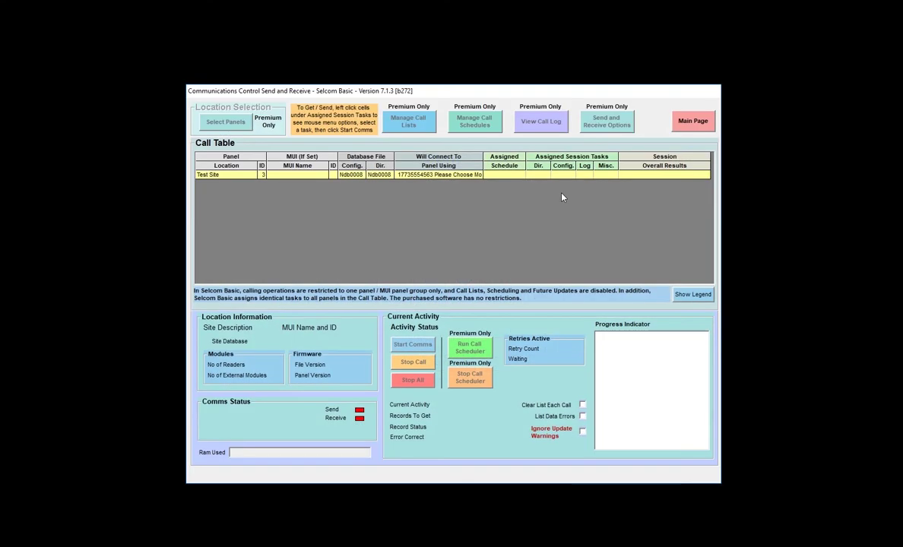
{"action": "right_click", "coordinate": [540, 175]}
{"action": "left_click", "coordinate": [586, 320]}
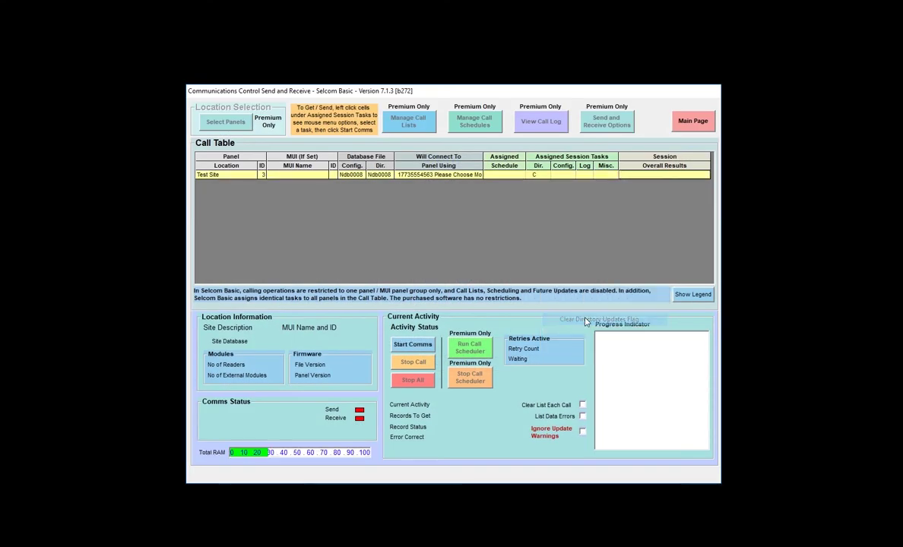
{"action": "left_click", "coordinate": [404, 347]}
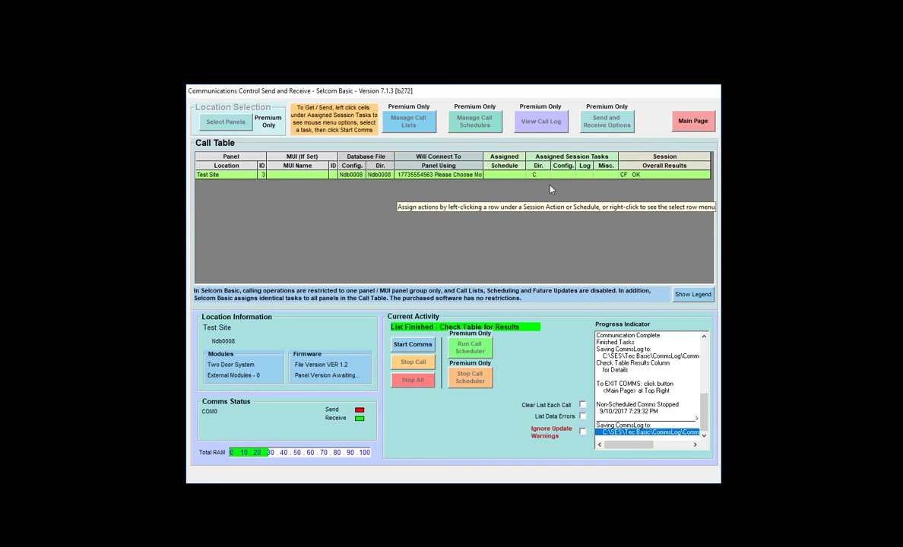
{"action": "left_click", "coordinate": [692, 121]}
Select Test Site and view its directory showing only codes 000123 and 000125.
{"action": "left_click", "coordinate": [471, 222]}
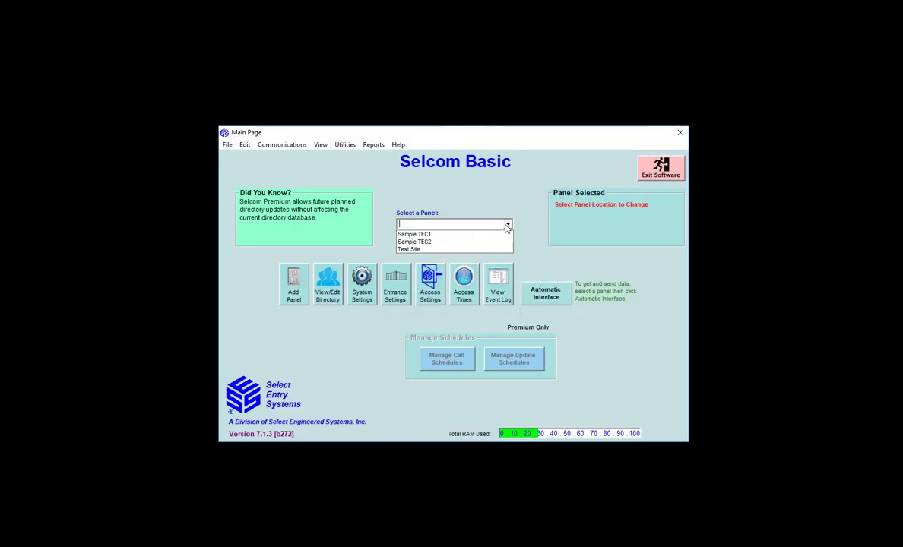
{"action": "left_click", "coordinate": [482, 249]}
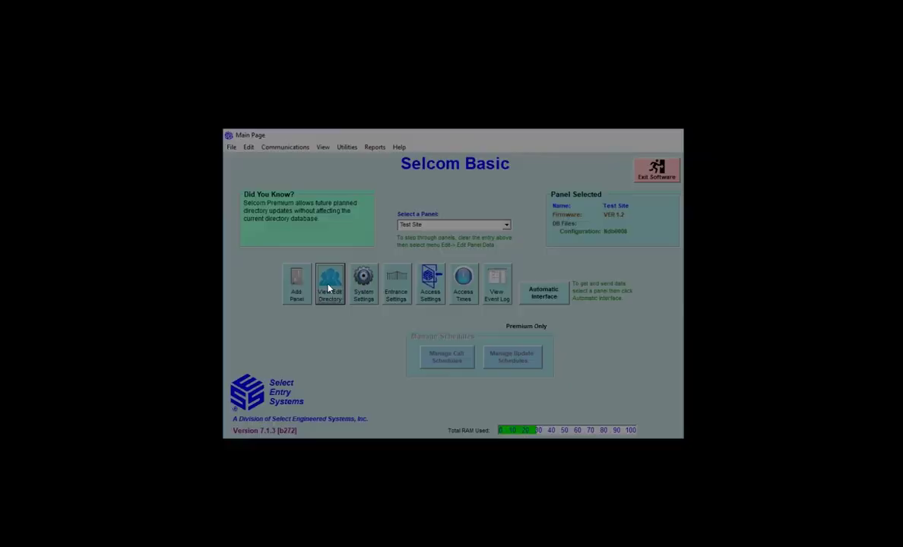
{"action": "left_click", "coordinate": [329, 288]}
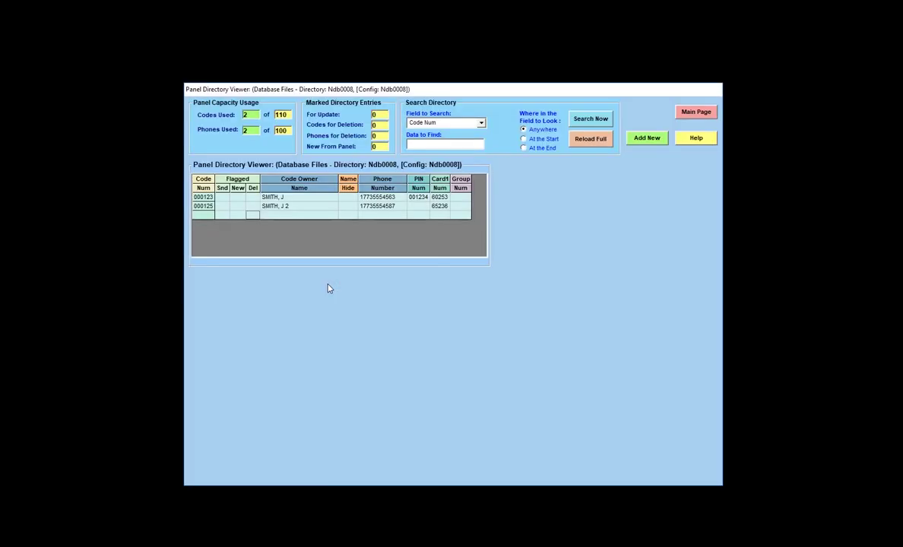